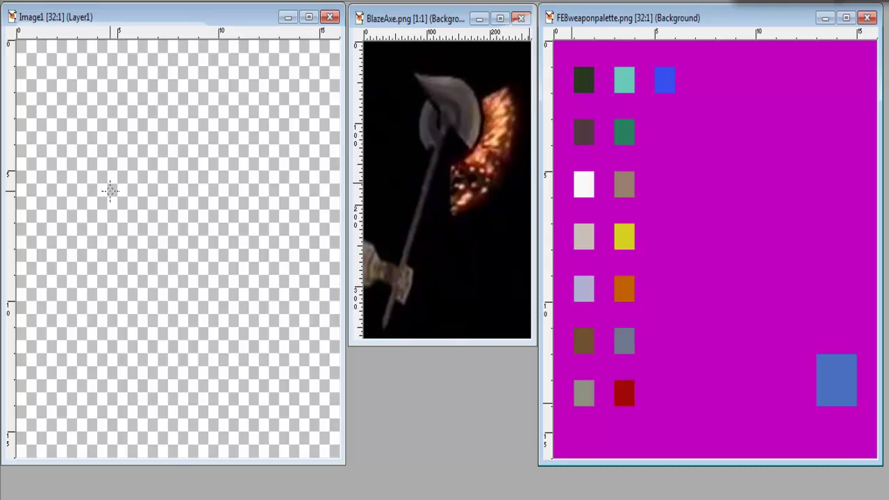
Fill the blank image with the palette's medium blue background colour and pick the dark green as the drawing colour.
{"action": "left_click", "coordinate": [105, 193]}
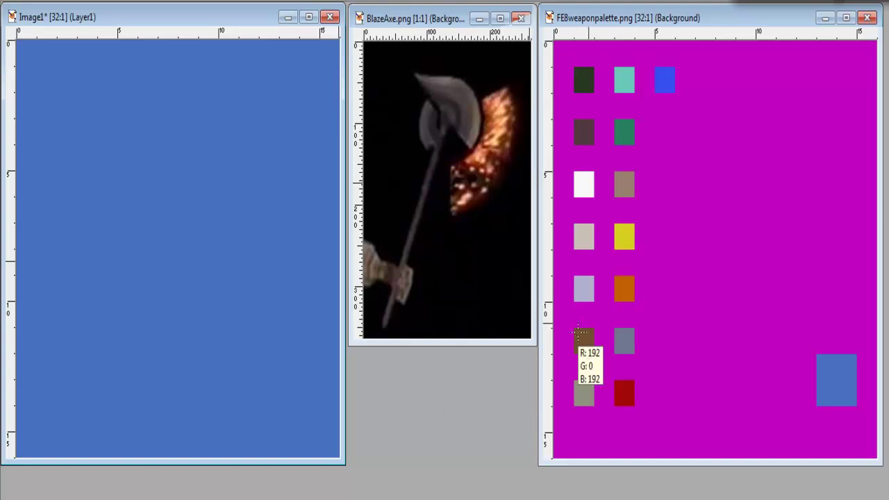
{"action": "left_click", "coordinate": [584, 104]}
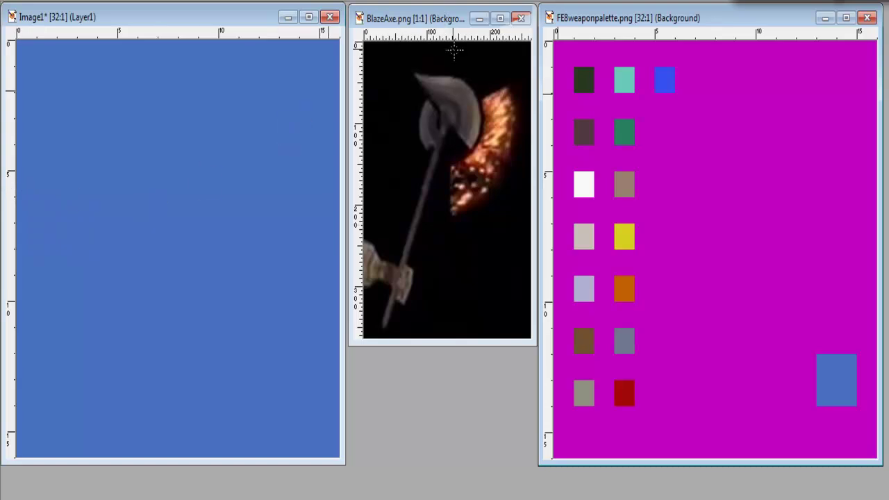
Rotate the BlazeAxe.png reference image 180 degrees left and return to the blue canvas.
{"action": "left_click", "coordinate": [437, 18]}
{"action": "left_click", "coordinate": [66, 0]}
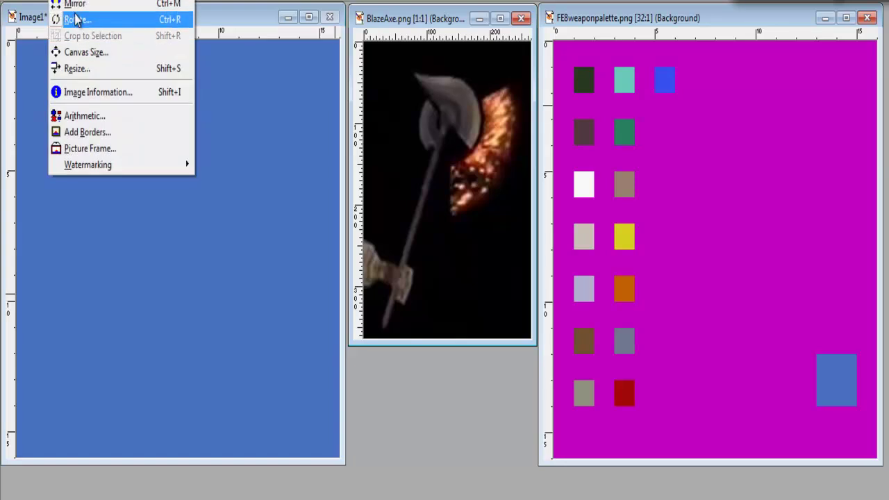
{"action": "left_click", "coordinate": [76, 19]}
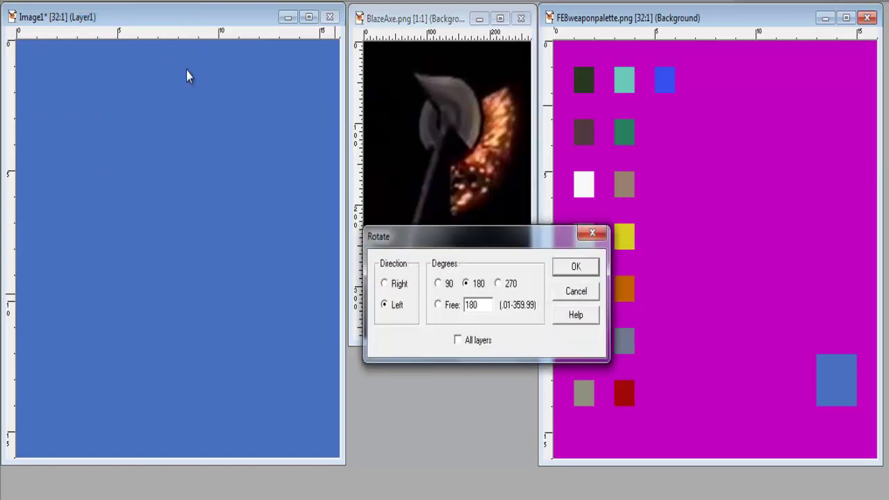
{"action": "left_click", "coordinate": [575, 268]}
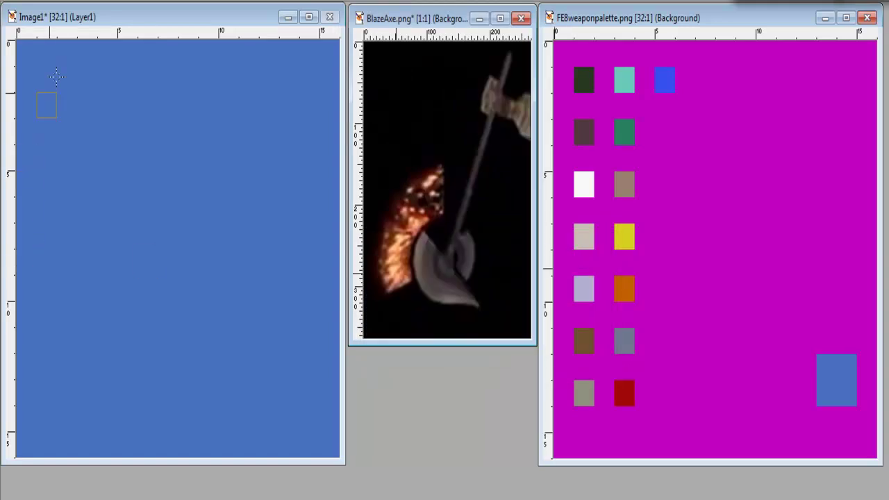
{"action": "left_click", "coordinate": [82, 21]}
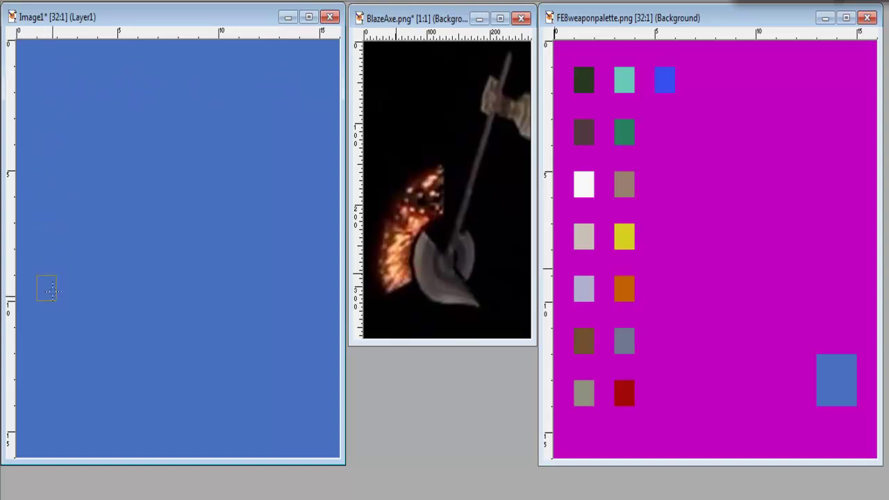
Draw a dark green rectangular frame one pixel thick, one pixel inside the canvas edges.
{"action": "left_click", "coordinate": [46, 418]}
{"action": "left_click", "coordinate": [46, 78], "text": "shift"}
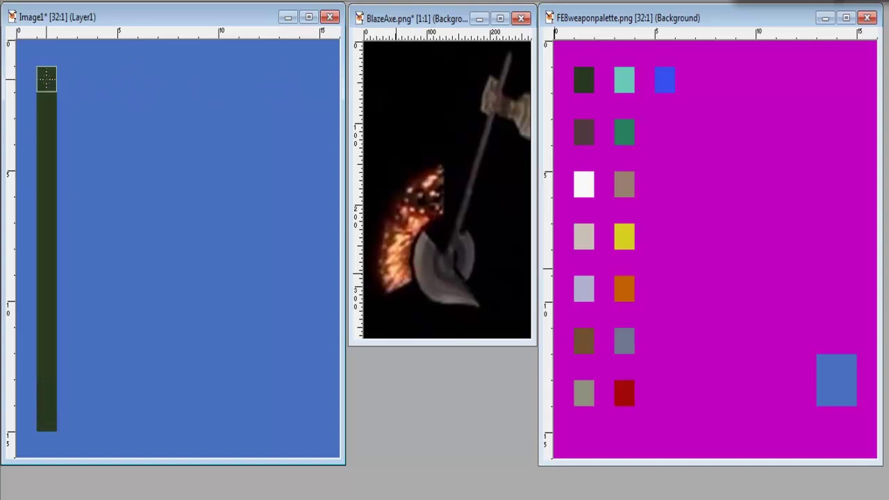
{"action": "left_click", "coordinate": [309, 78], "text": "shift"}
{"action": "left_click", "coordinate": [309, 419], "text": "shift"}
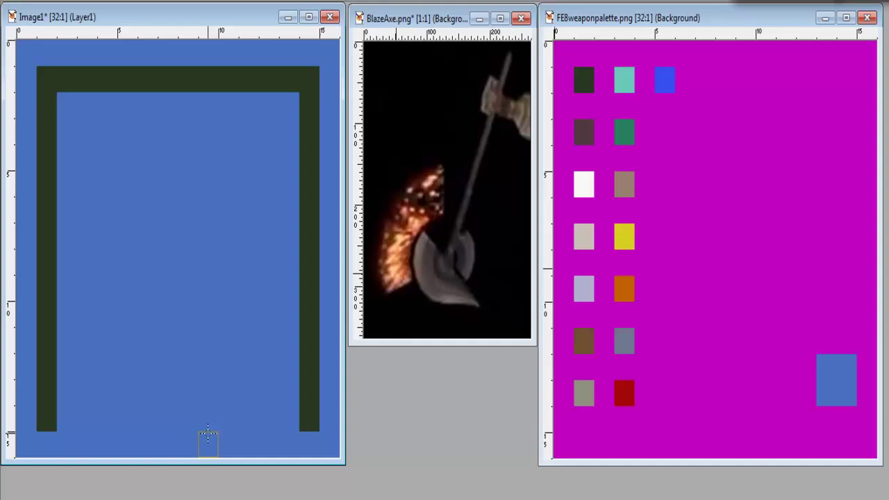
{"action": "left_click", "coordinate": [67, 419], "text": "shift"}
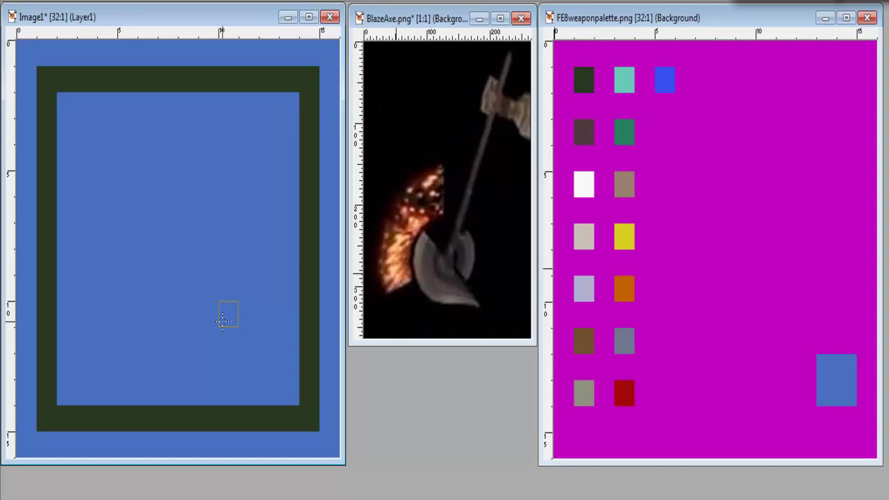
Undo the whole dark green frame.
{"action": "key", "text": "ctrl+z"}
{"action": "key", "text": "ctrl+z"}
{"action": "key", "text": "ctrl+z"}
{"action": "key", "text": "ctrl+z"}
{"action": "key", "text": "ctrl+z"}
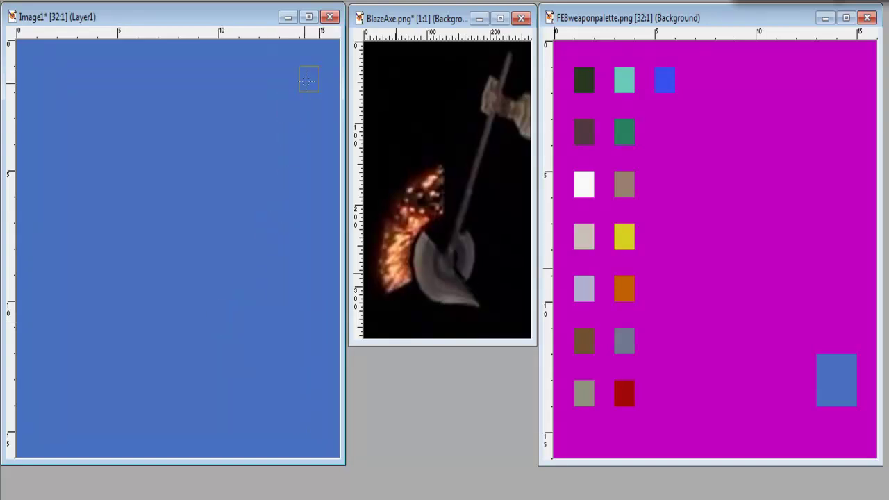
{"action": "mouse_move", "coordinate": [288, 79]}
{"action": "left_mouse_down"}
{"action": "mouse_move", "coordinate": [303, 74]}
{"action": "mouse_move", "coordinate": [309, 132]}
{"action": "left_mouse_up"}
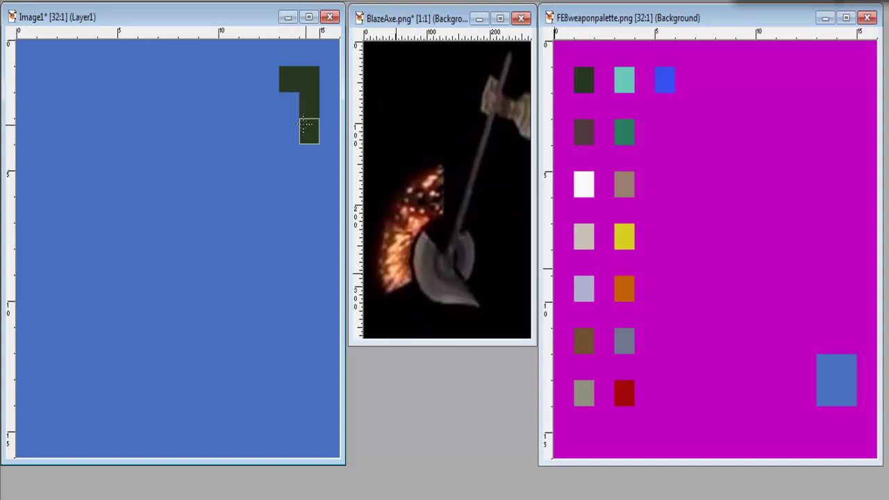
{"action": "left_click_drag", "start_coordinate": [269, 104], "coordinate": [248, 131]}
{"action": "left_click", "coordinate": [289, 157]}
{"action": "left_click", "coordinate": [268, 183]}
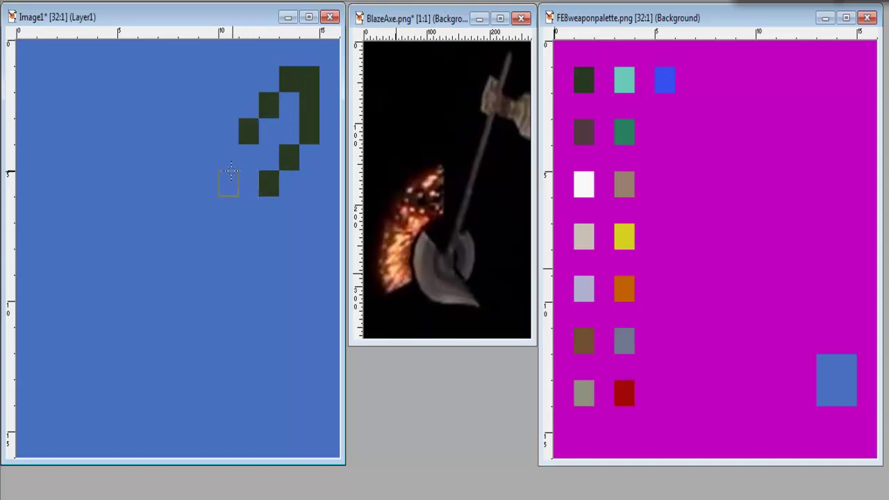
{"action": "left_click", "coordinate": [229, 157]}
{"action": "left_click", "coordinate": [248, 210]}
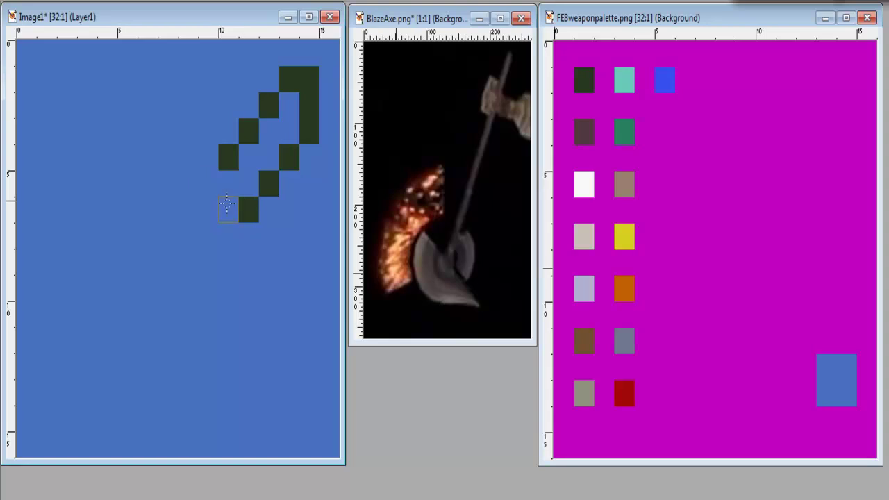
{"action": "left_click", "coordinate": [208, 183]}
{"action": "key", "text": "ctrl+z"}
{"action": "key", "text": "ctrl+z"}
{"action": "key", "text": "ctrl+z"}
{"action": "key", "text": "ctrl+z"}
{"action": "key", "text": "ctrl+z"}
{"action": "key", "text": "ctrl+z"}
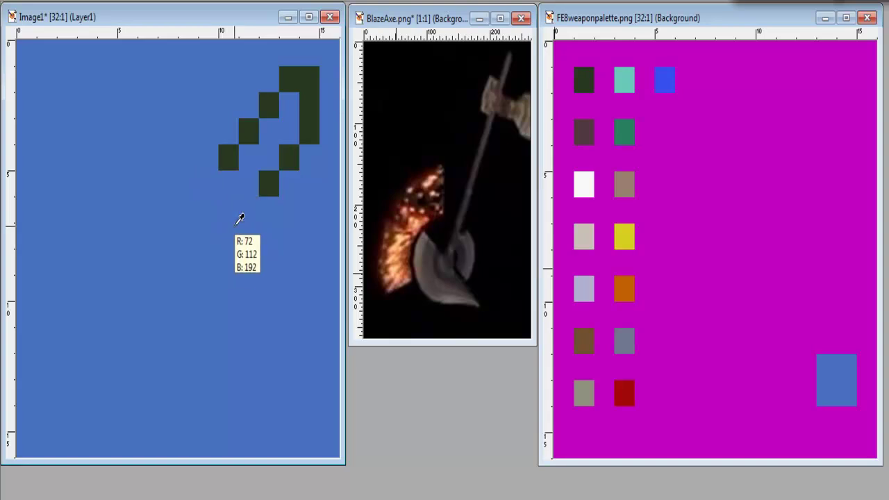
{"action": "key", "text": "ctrl+z"}
{"action": "key", "text": "ctrl+z"}
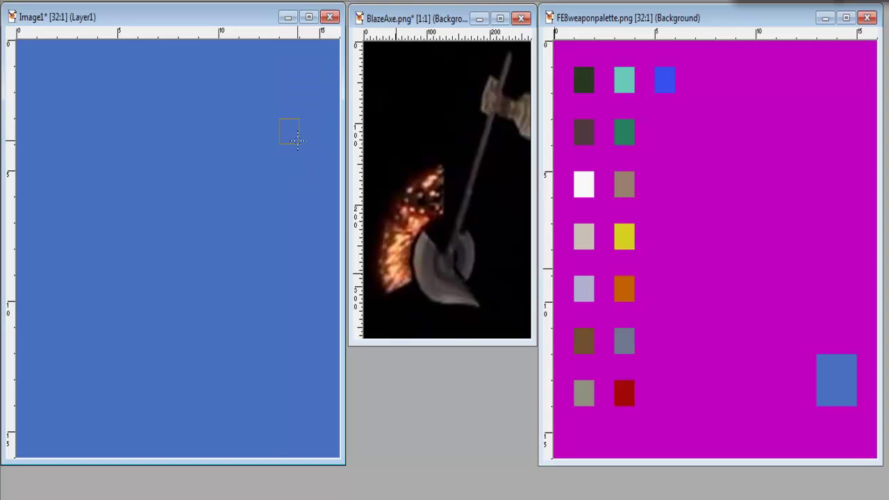
Draw the axe handle's dark green end corner near the canvas's upper right, two pixels wide and two pixels high.
{"action": "left_click_drag", "start_coordinate": [291, 79], "coordinate": [309, 83]}
{"action": "left_click", "coordinate": [308, 105]}
{"action": "left_click", "coordinate": [268, 105]}
{"action": "left_click", "coordinate": [248, 131]}
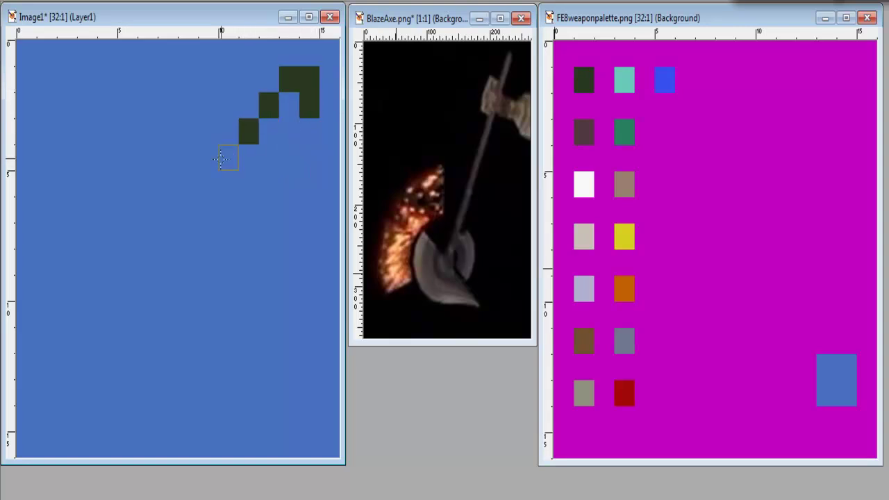
{"action": "left_click", "coordinate": [228, 157]}
{"action": "left_click", "coordinate": [249, 184]}
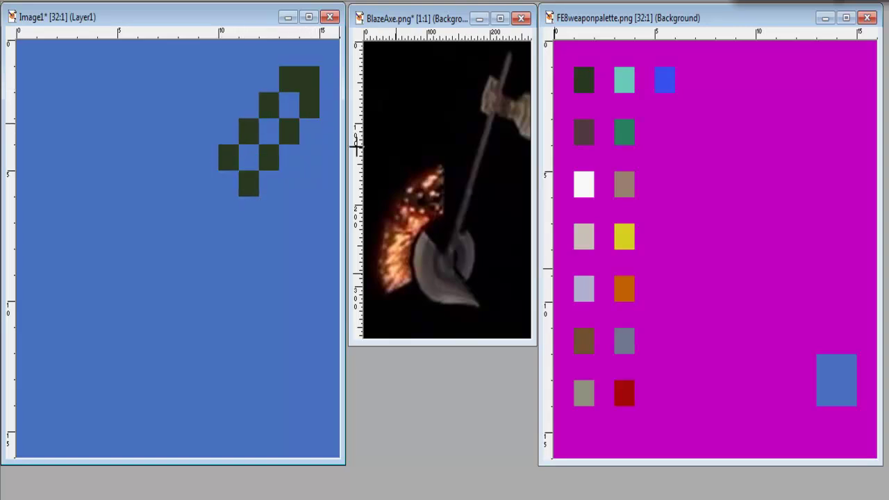
{"action": "key", "text": "ctrl+z"}
{"action": "key", "text": "ctrl+z"}
{"action": "key", "text": "ctrl+z"}
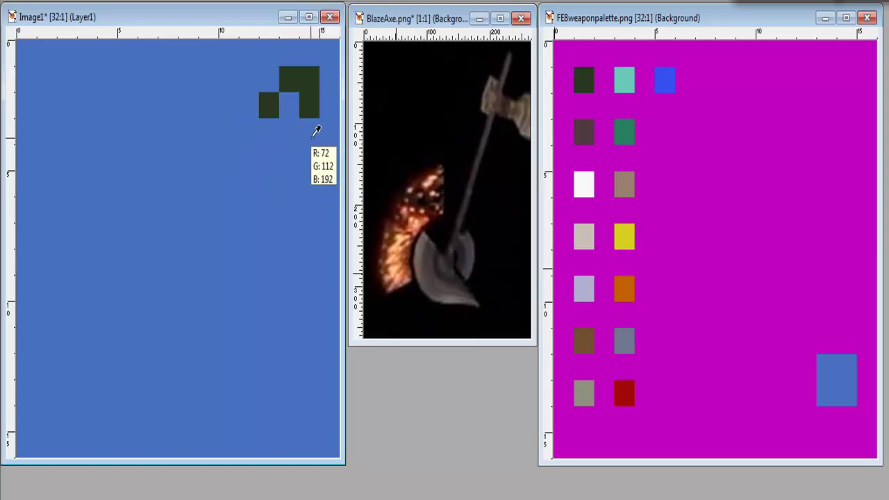
{"action": "key", "text": "ctrl+z"}
Continue the handle outline below the end corner and draw its upper edge as a seven-pixel diagonal running down to the left.
{"action": "left_click", "coordinate": [309, 132]}
{"action": "left_click", "coordinate": [289, 157]}
{"action": "left_click", "coordinate": [268, 104]}
{"action": "left_click", "coordinate": [249, 131]}
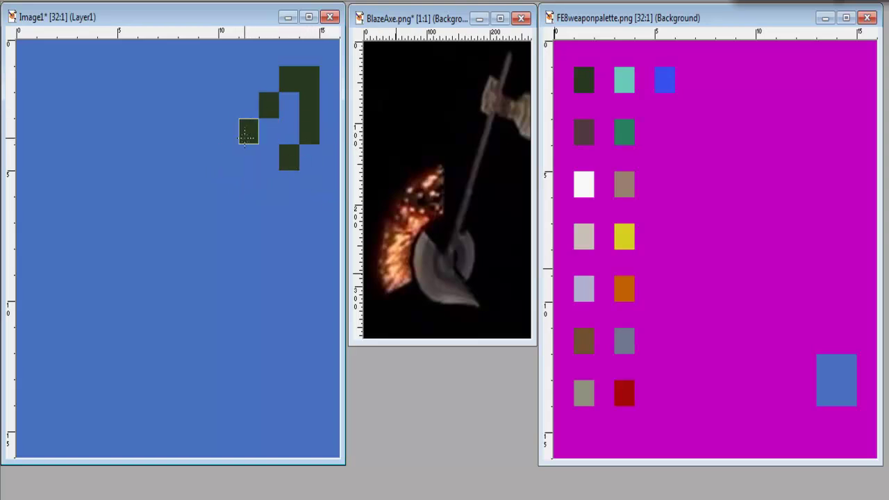
{"action": "left_click", "coordinate": [228, 158]}
{"action": "left_click", "coordinate": [187, 183]}
{"action": "key", "text": "ctrl+z"}
{"action": "left_click", "coordinate": [208, 183]}
{"action": "left_click", "coordinate": [187, 210]}
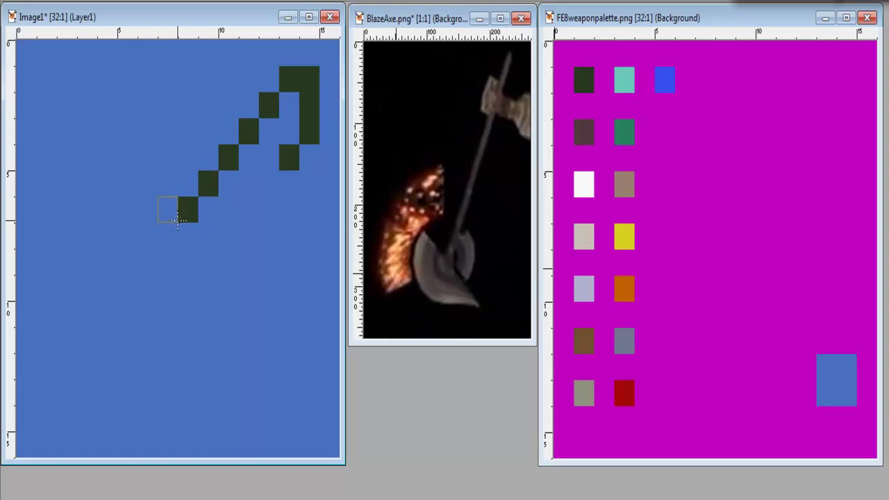
{"action": "left_click", "coordinate": [167, 236]}
{"action": "left_click", "coordinate": [147, 261]}
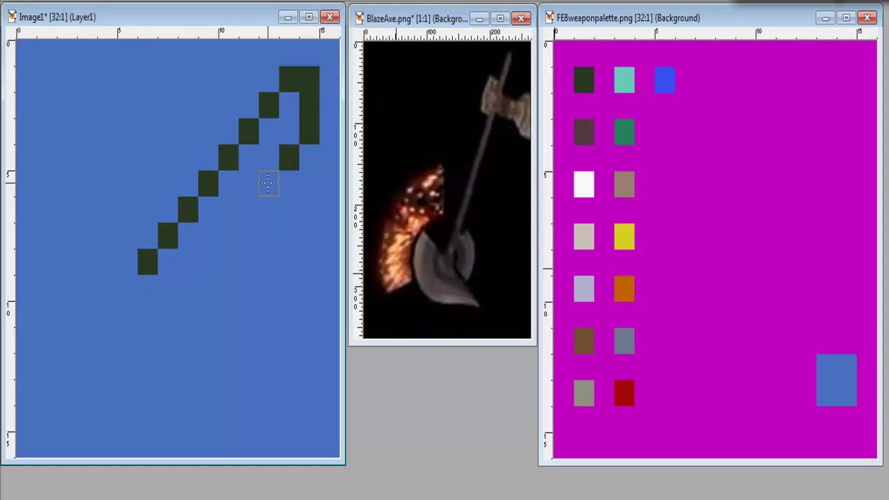
Draw the handle's lower edge as a six-pixel dark green diagonal parallel to the upper edge.
{"action": "left_click", "coordinate": [269, 183]}
{"action": "left_click", "coordinate": [172, 315], "text": "shift"}
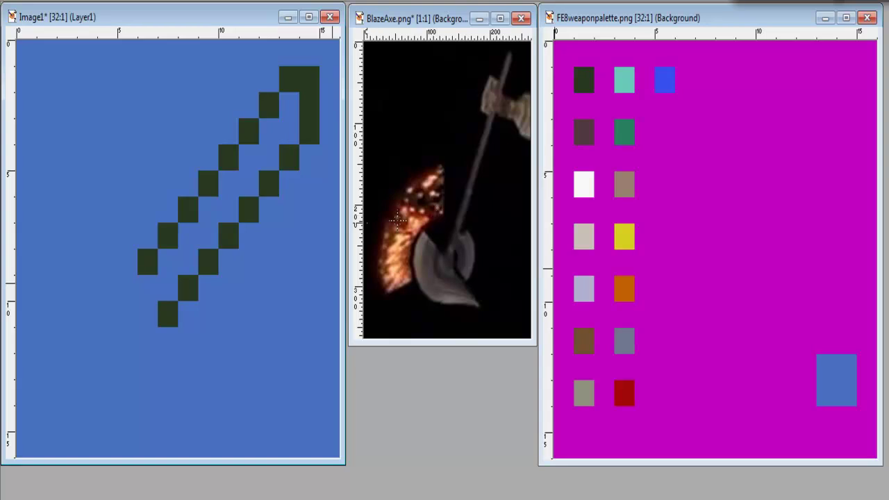
{"action": "left_click", "coordinate": [143, 264]}
{"action": "left_click_drag", "start_coordinate": [144, 265], "coordinate": [147, 315]}
{"action": "key", "text": "ctrl+z"}
{"action": "key", "text": "ctrl+z"}
Select all dark green handle outline pixels and add a new layer, Layer2, with Normal blend mode and 100 opacity.
{"action": "left_click", "coordinate": [187, 210]}
{"action": "left_click", "coordinate": [208, 1]}
{"action": "mouse_move", "coordinate": [278, 82]}
{"action": "left_click", "coordinate": [389, 147]}
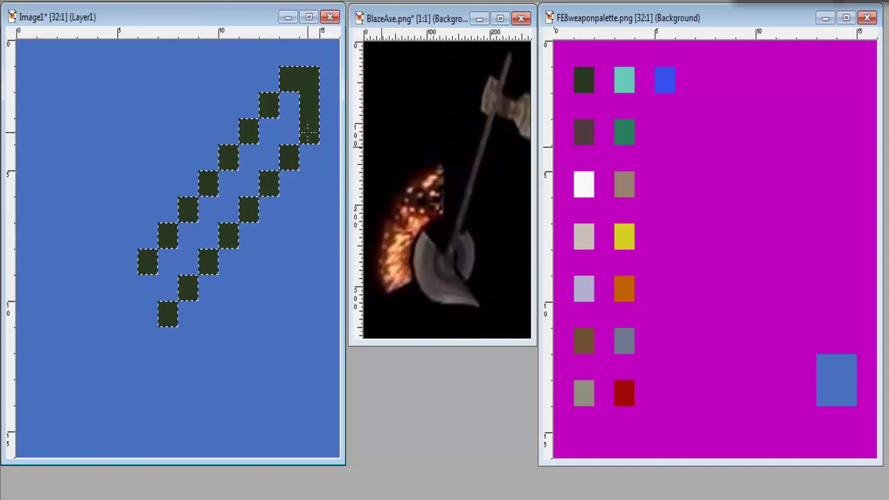
{"action": "left_click", "coordinate": [156, 0]}
{"action": "left_click", "coordinate": [180, 1]}
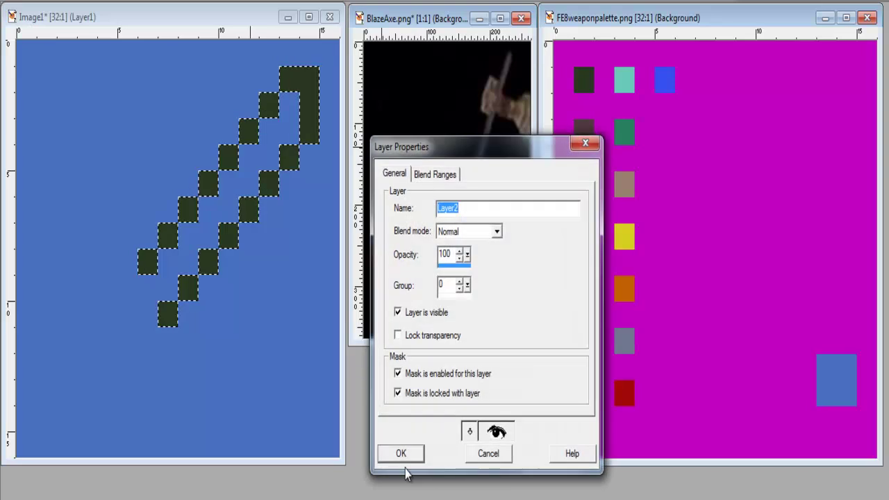
{"action": "left_click", "coordinate": [403, 458]}
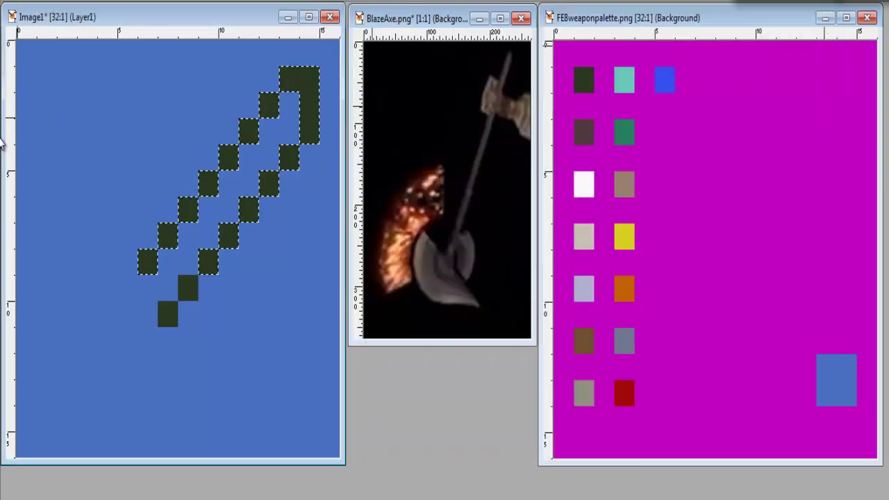
Float the selected handle outline, transfer it onto Layer2 and clear the selection.
{"action": "left_click", "coordinate": [226, 181]}
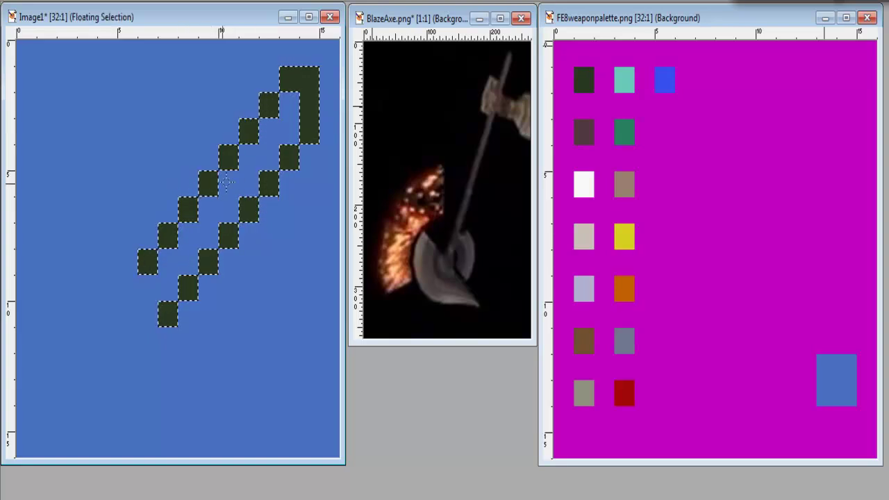
{"action": "mouse_move", "coordinate": [627, 44]}
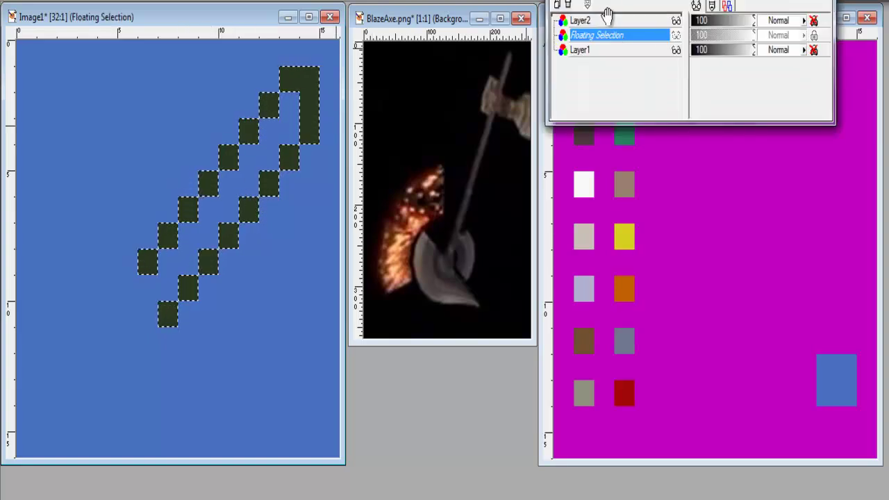
{"action": "left_click", "coordinate": [607, 15]}
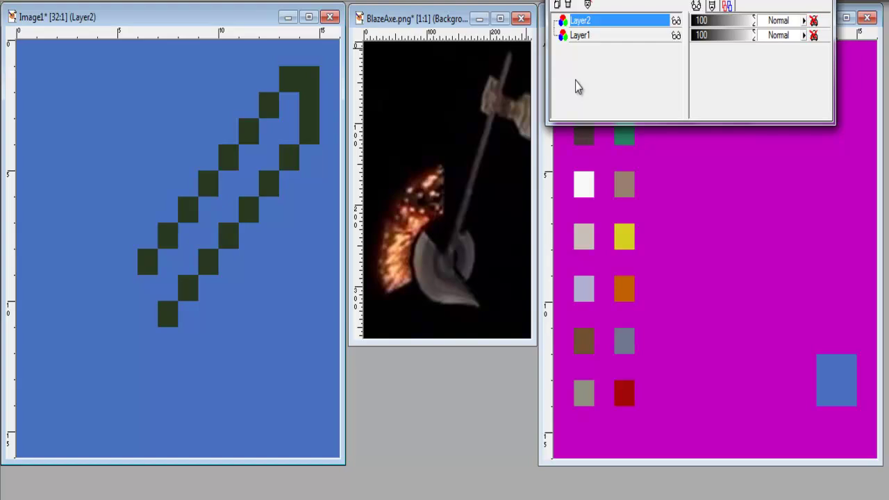
{"action": "left_click", "coordinate": [592, 39]}
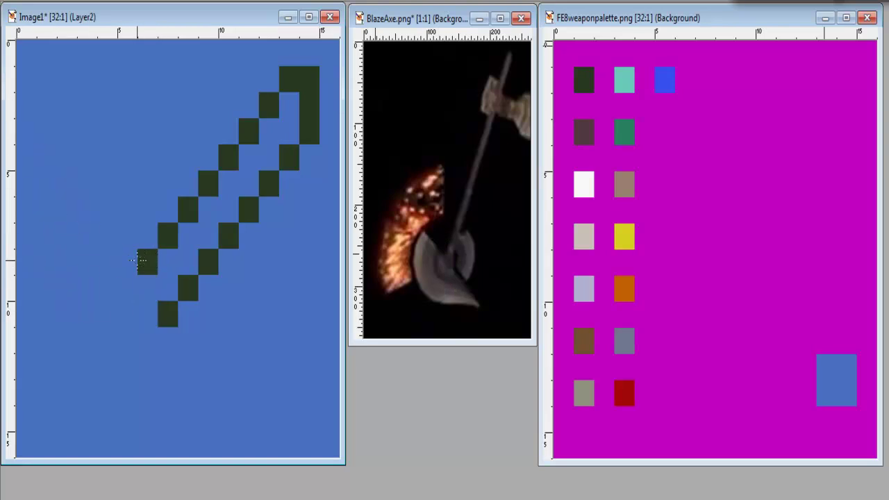
Shorten the handle by erasing the lowest pixel of its upper edge and of its lower edge.
{"action": "left_click", "coordinate": [148, 262]}
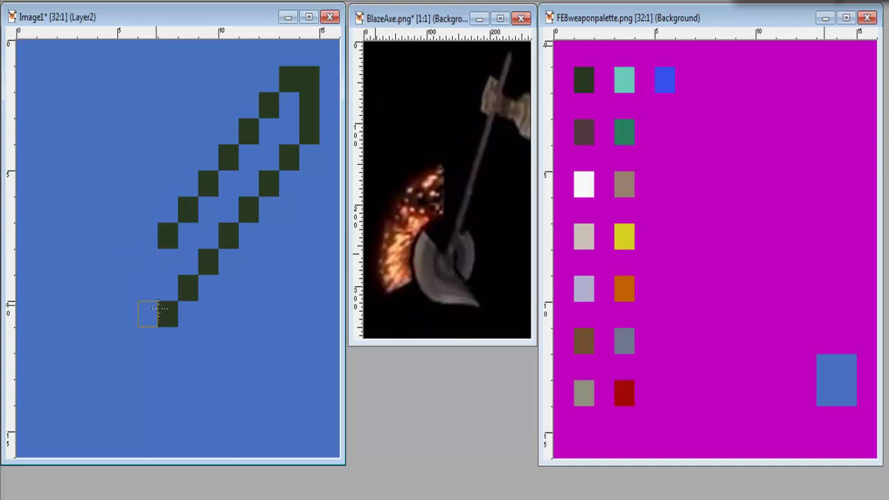
{"action": "left_click", "coordinate": [168, 313]}
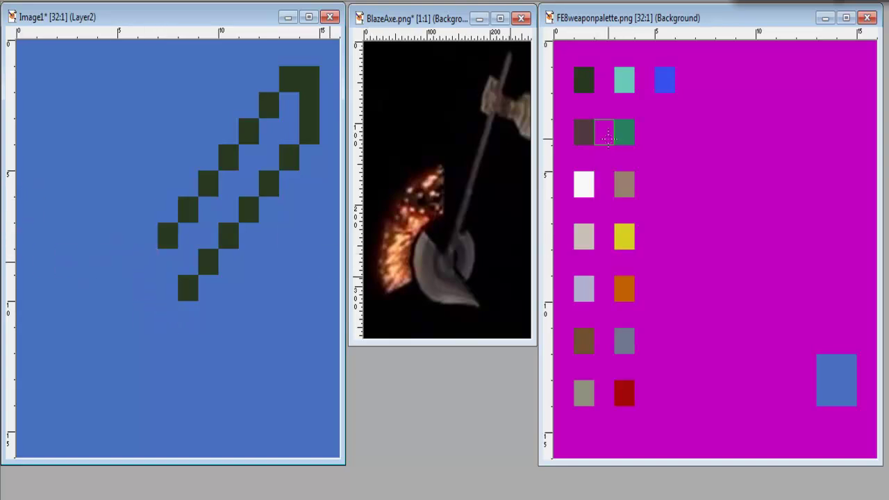
Pick the palette's dark red as the drawing colour and move the handle outline one pixel right and six pixels down.
{"action": "left_click", "coordinate": [623, 393]}
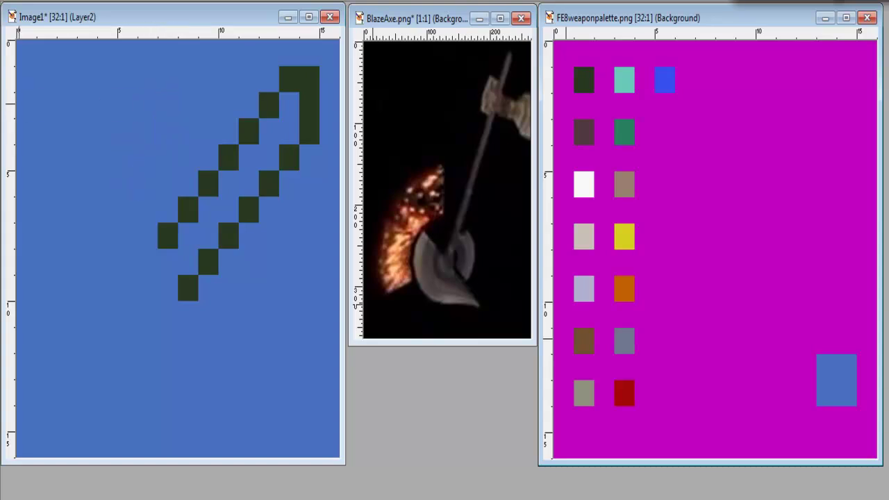
{"action": "left_click_drag", "start_coordinate": [291, 77], "coordinate": [315, 225]}
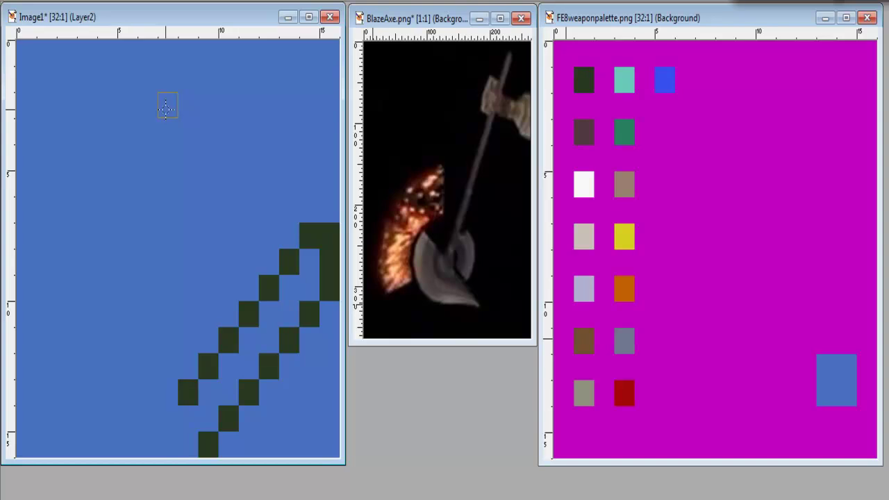
Draw the flame outline's upper curve in dark red: a four-pixel row, two pixels stepping down-left, and a two-pixel column below them.
{"action": "left_click", "coordinate": [167, 132]}
{"action": "key", "text": "ctrl+z"}
{"action": "left_click_drag", "start_coordinate": [209, 131], "coordinate": [148, 131]}
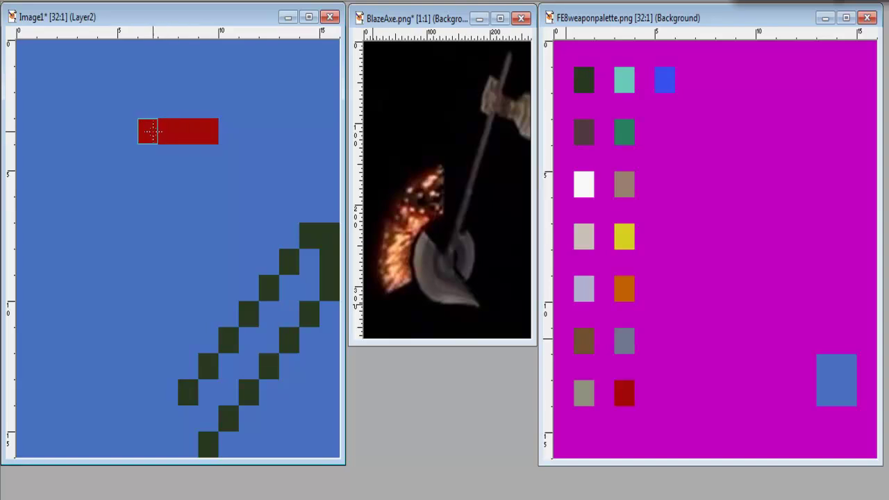
{"action": "left_click", "coordinate": [127, 157]}
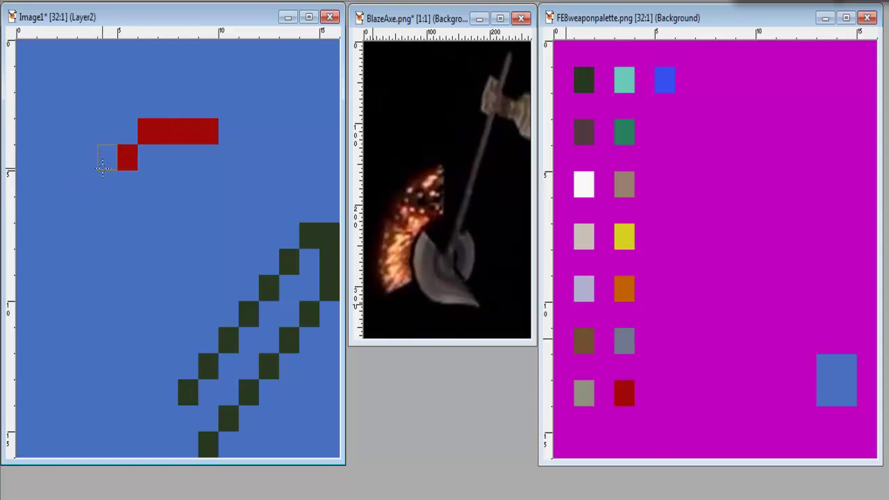
{"action": "left_click", "coordinate": [104, 163]}
{"action": "left_click_drag", "start_coordinate": [83, 188], "coordinate": [83, 212]}
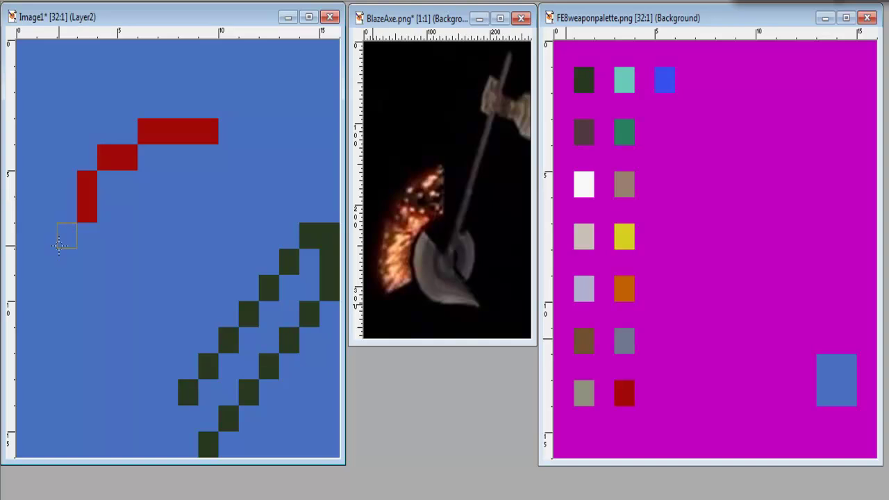
Extend the dark red flame outline with a five-pixel column and add one inward pixel near each end of the arc.
{"action": "left_click_drag", "start_coordinate": [63, 240], "coordinate": [59, 295]}
{"action": "left_click", "coordinate": [63, 313]}
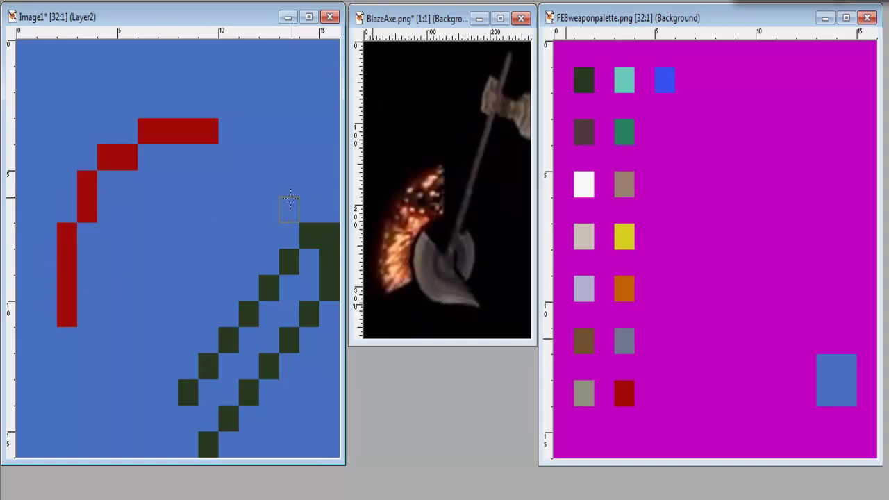
{"action": "left_click", "coordinate": [67, 340]}
{"action": "left_click", "coordinate": [87, 313]}
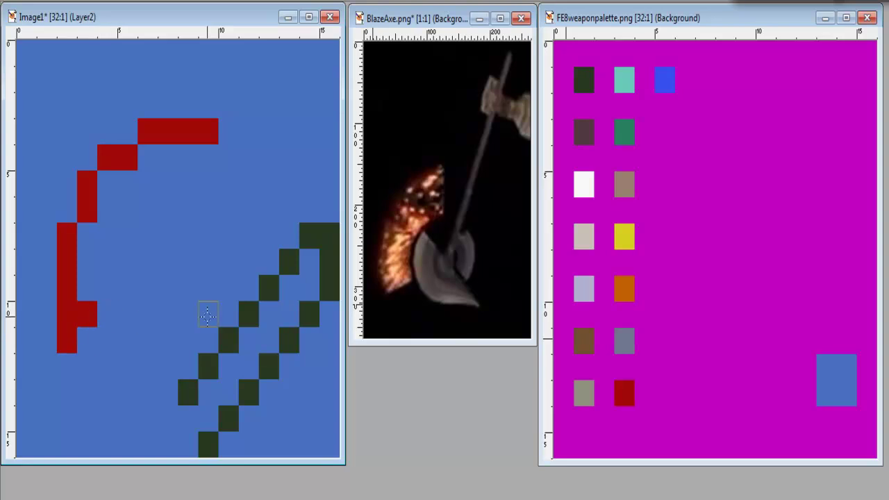
{"action": "left_click", "coordinate": [189, 157]}
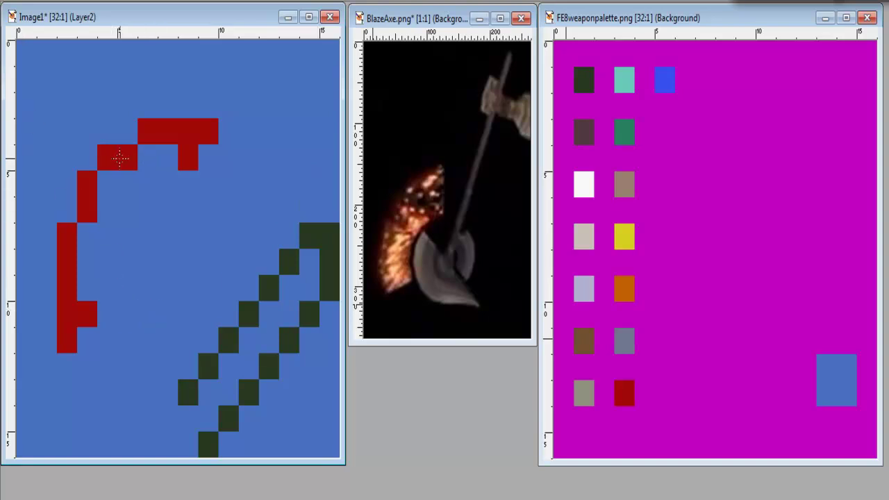
{"action": "key", "text": "ctrl+z"}
{"action": "key", "text": "ctrl+alt+z"}
Select the red flame arc and move it two pixels left and four pixels down.
{"action": "left_click_drag", "start_coordinate": [37, 66], "coordinate": [218, 352]}
{"action": "left_click", "coordinate": [218, 348]}
{"action": "left_click_drag", "start_coordinate": [83, 195], "coordinate": [44, 311]}
Select the dark green handle outline and move it six pixels up.
{"action": "left_click_drag", "start_coordinate": [180, 187], "coordinate": [332, 449]}
{"action": "mouse_move", "coordinate": [288, 257]}
{"action": "left_mouse_down"}
{"action": "mouse_move", "coordinate": [285, 80]}
{"action": "mouse_move", "coordinate": [288, 103]}
{"action": "left_mouse_up"}
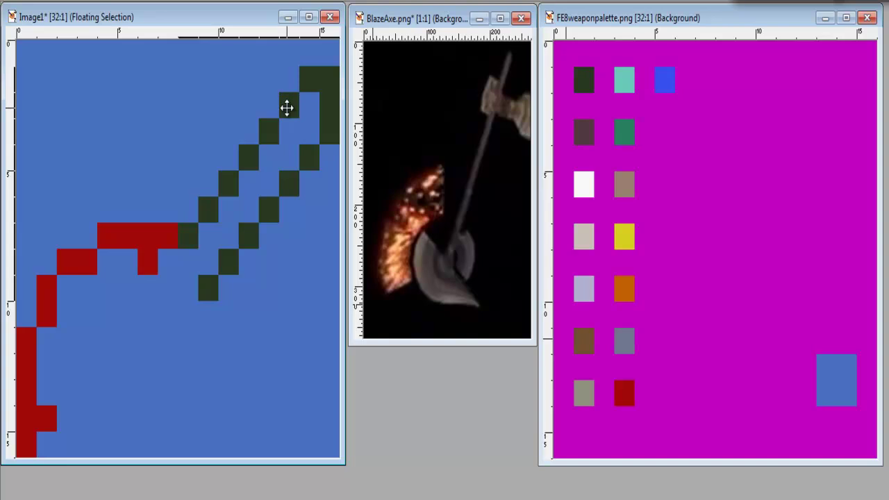
{"action": "left_click_drag", "start_coordinate": [287, 107], "coordinate": [284, 107]}
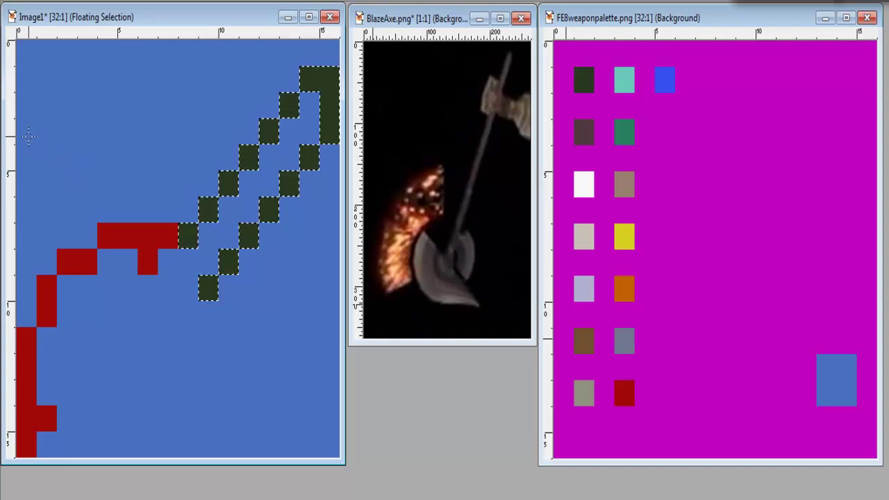
Select the red flame arc, move it two pixels up and clear the selection.
{"action": "left_click_drag", "start_coordinate": [17, 143], "coordinate": [122, 404]}
{"action": "left_click_drag", "start_coordinate": [44, 312], "coordinate": [48, 258]}
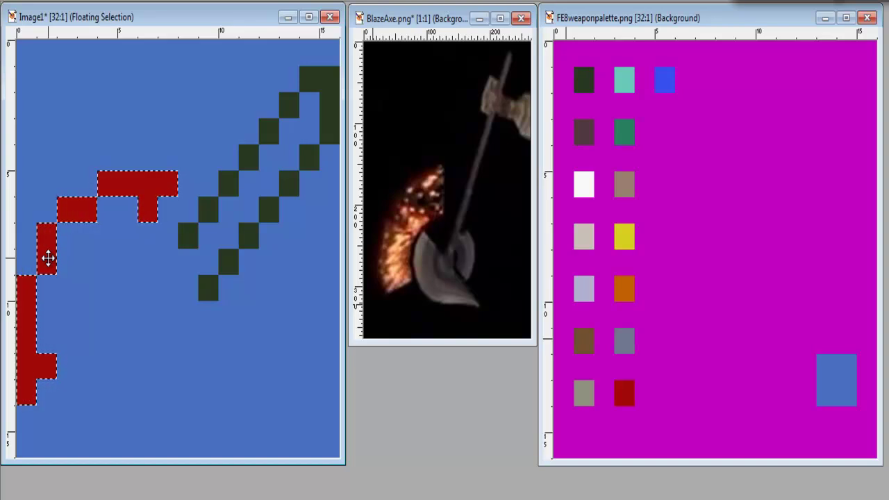
{"action": "key", "text": "ctrl+d"}
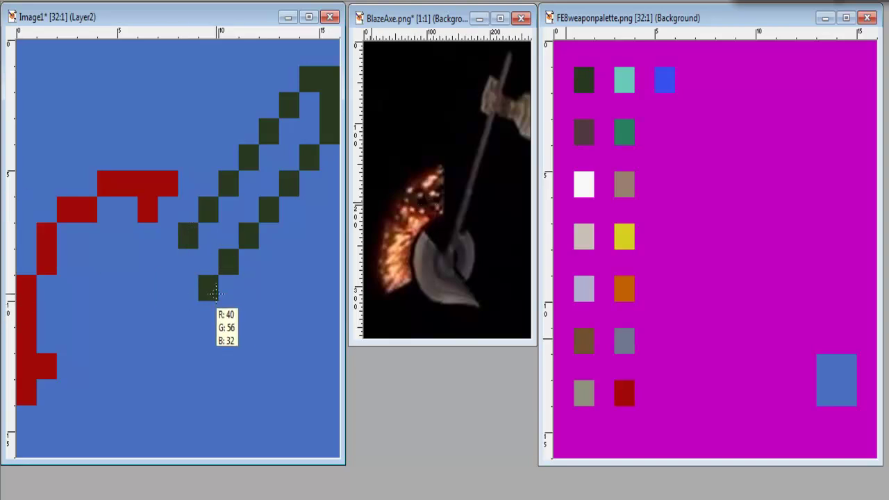
In the handle's dark green, extend its upper edge by one diagonal pixel and its lower edge by one pixel down and one right.
{"action": "left_click", "coordinate": [583, 181]}
{"action": "left_click", "coordinate": [146, 18]}
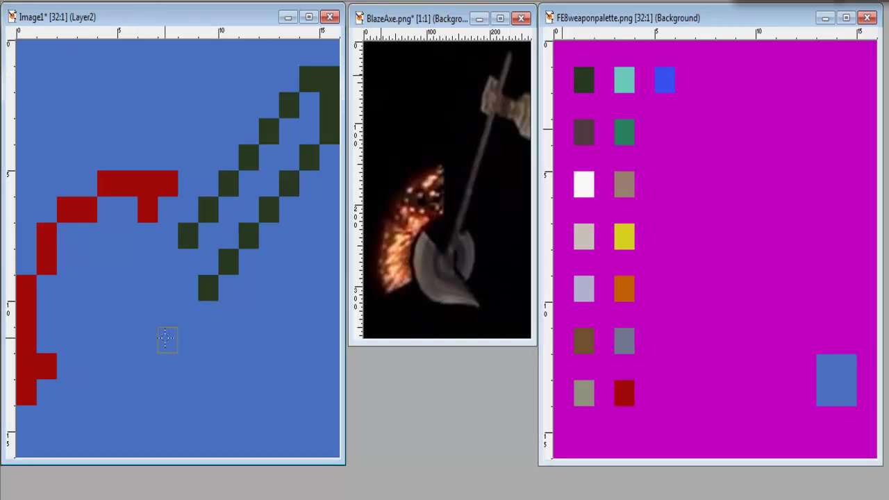
{"action": "left_click", "coordinate": [161, 271]}
{"action": "left_click", "coordinate": [206, 316]}
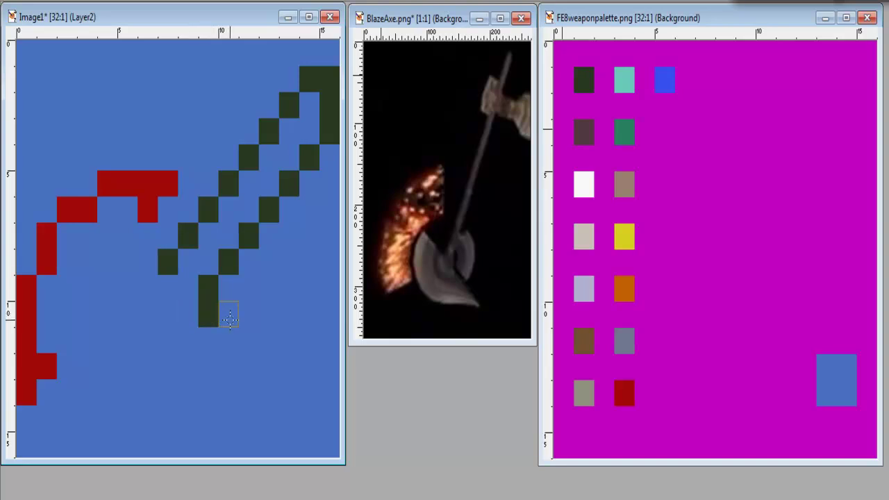
{"action": "left_click", "coordinate": [230, 316]}
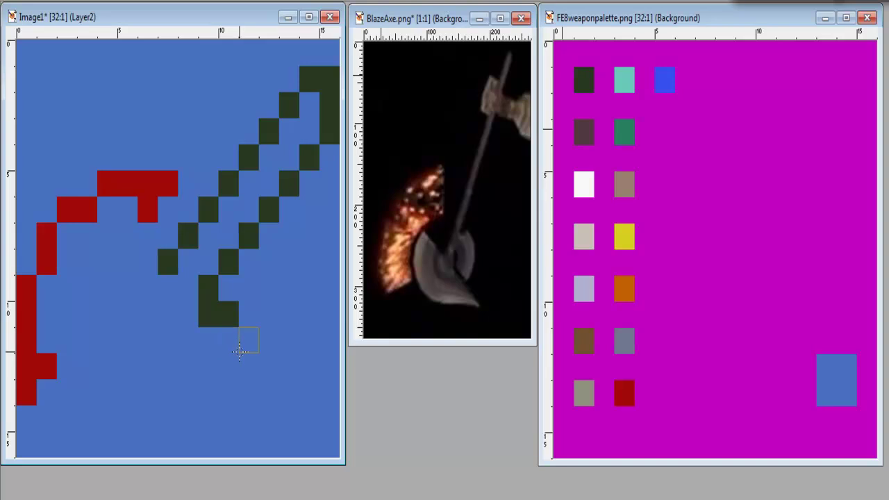
{"action": "left_click", "coordinate": [243, 343]}
{"action": "left_click", "coordinate": [242, 362]}
{"action": "left_click", "coordinate": [228, 392]}
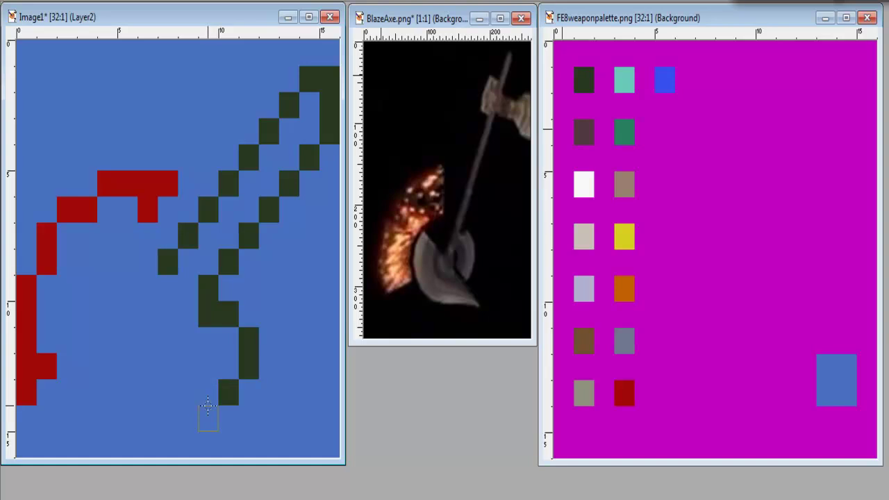
{"action": "left_click", "coordinate": [208, 393]}
{"action": "left_click", "coordinate": [207, 366]}
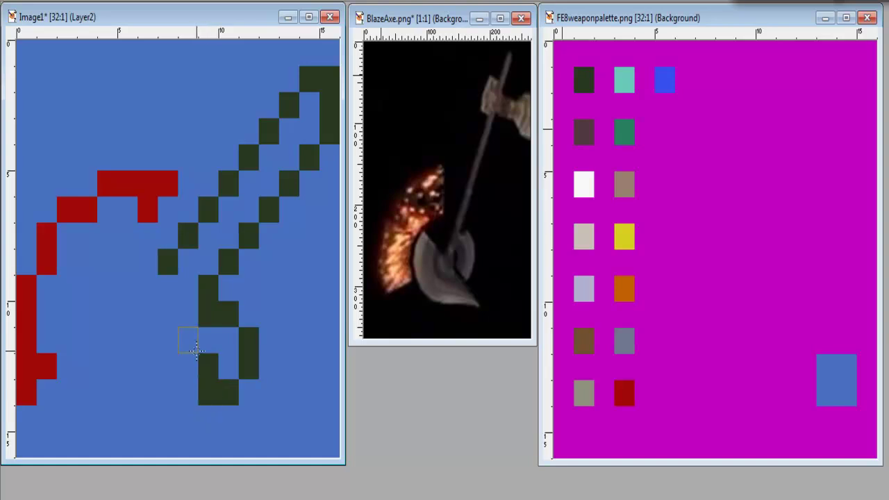
{"action": "key", "text": "ctrl+z"}
{"action": "key", "text": "ctrl+z"}
{"action": "key", "text": "ctrl+z"}
{"action": "key", "text": "ctrl+z"}
{"action": "key", "text": "ctrl+z"}
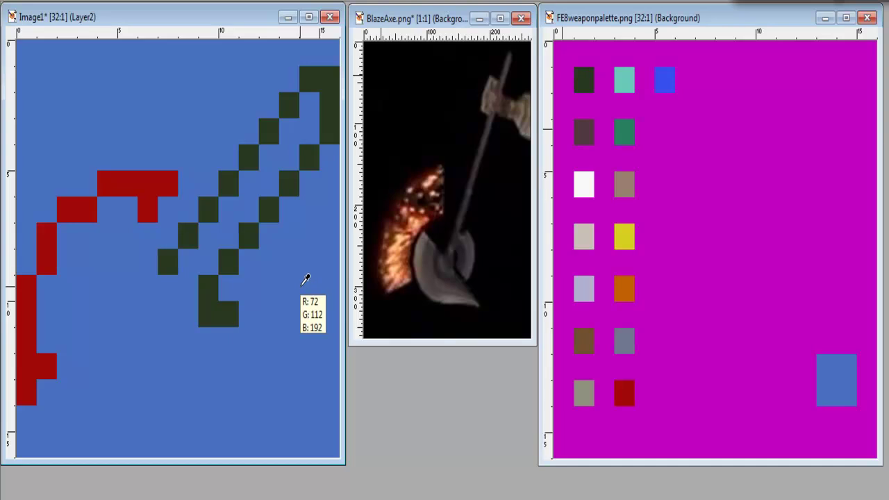
Outline a small rear blade below the handle with a two-pixel dark green column and two pixels curving diagonally back up-left.
{"action": "left_click", "coordinate": [248, 340]}
{"action": "left_click", "coordinate": [249, 365]}
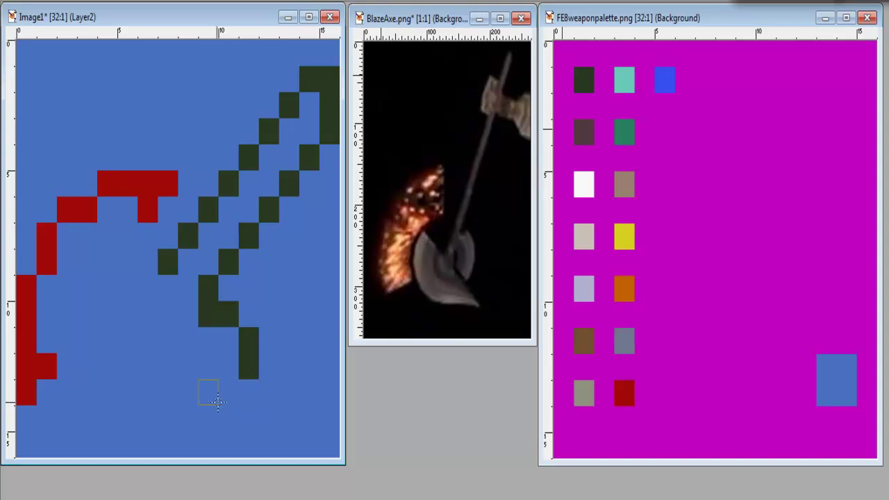
{"action": "mouse_move", "coordinate": [228, 391]}
{"action": "left_mouse_down"}
{"action": "mouse_move", "coordinate": [208, 381]}
{"action": "mouse_move", "coordinate": [208, 365]}
{"action": "left_mouse_up"}
{"action": "left_click", "coordinate": [244, 372]}
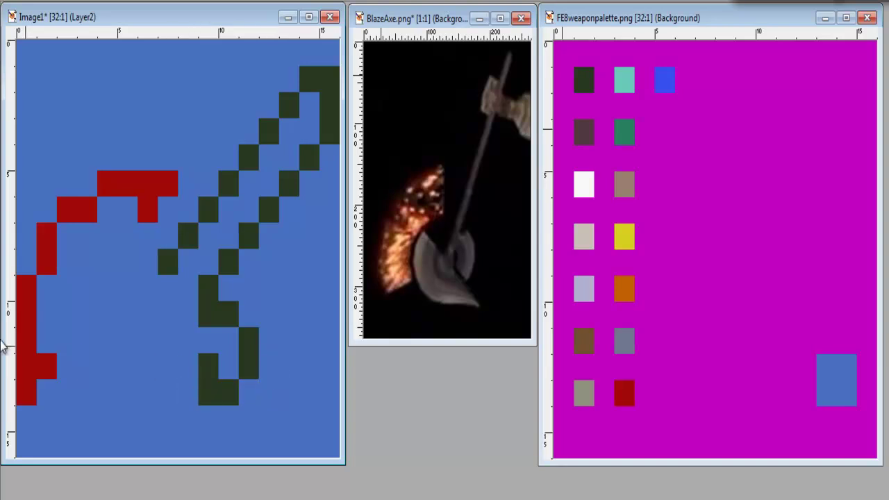
{"action": "right_click", "coordinate": [208, 391]}
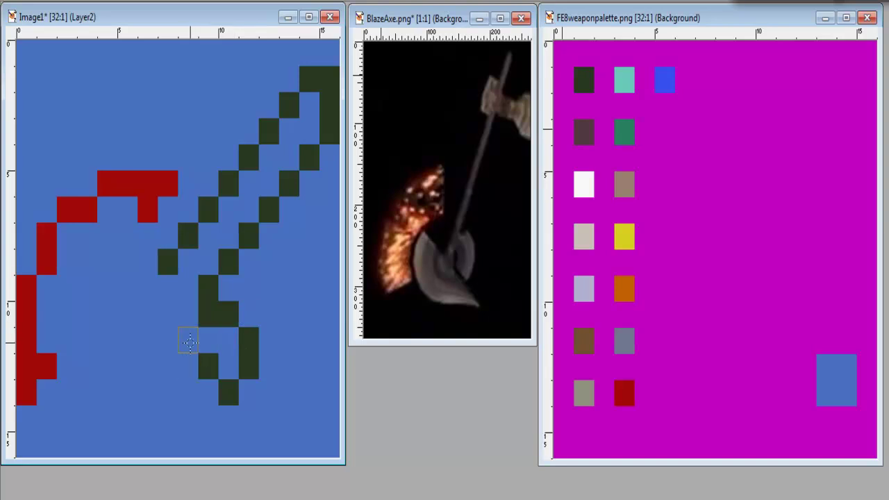
Draw the main blade's inner notch in dark green, stepping two pixels down-left from the handle and two pixels down-right.
{"action": "left_click", "coordinate": [189, 340]}
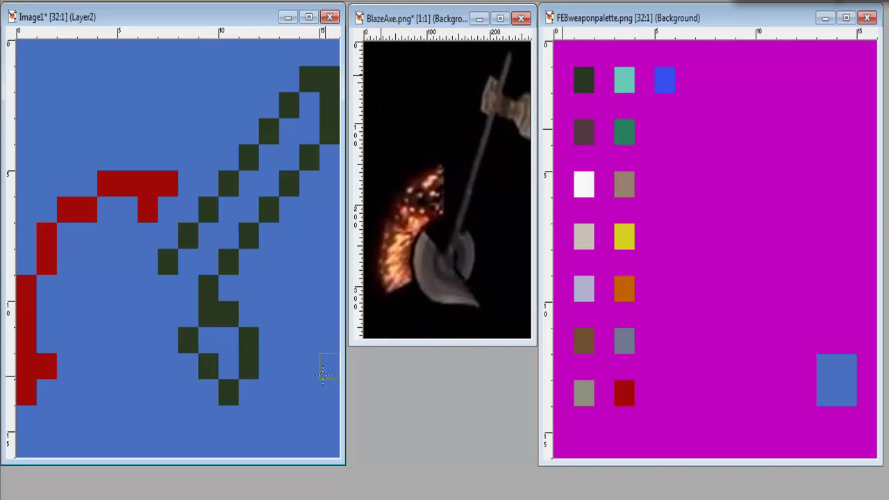
{"action": "left_click", "coordinate": [167, 339]}
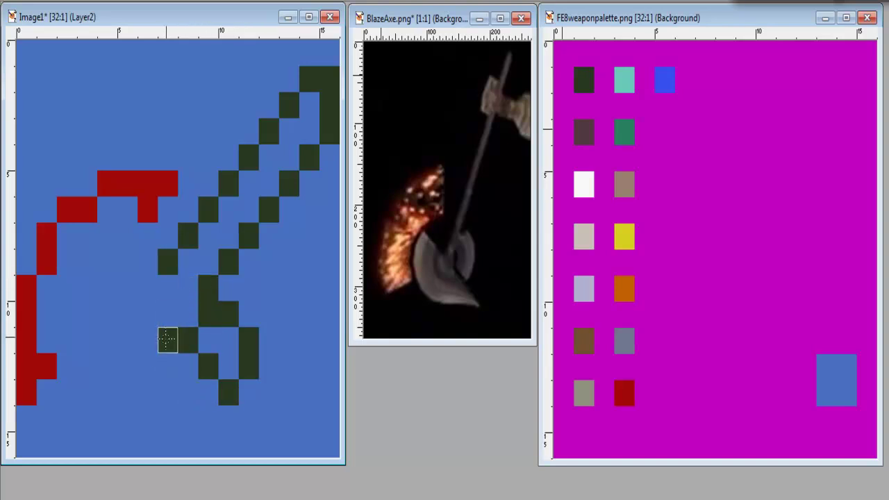
{"action": "key", "text": "ctrl+z"}
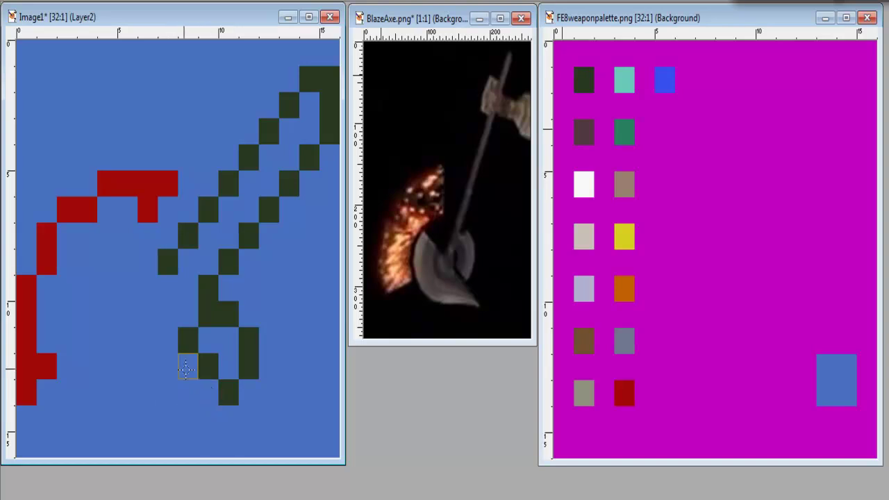
{"action": "left_click", "coordinate": [168, 366]}
{"action": "left_click", "coordinate": [182, 391]}
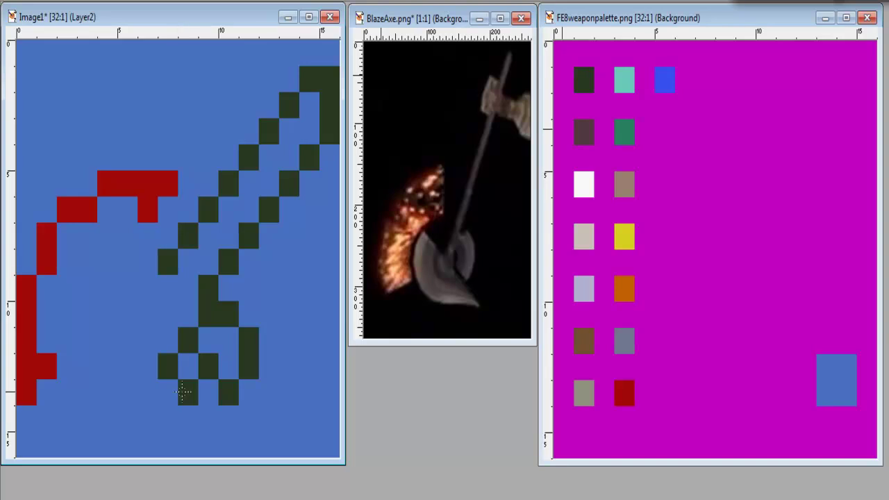
{"action": "left_click", "coordinate": [207, 417]}
Outline the main blade's lower edge with four dark green pixels on the canvas's last row and two one row higher to the left.
{"action": "left_click", "coordinate": [204, 442]}
{"action": "left_click", "coordinate": [187, 443]}
{"action": "mouse_move", "coordinate": [169, 439]}
{"action": "left_mouse_down"}
{"action": "mouse_move", "coordinate": [148, 418]}
{"action": "mouse_move", "coordinate": [128, 418]}
{"action": "left_mouse_up"}
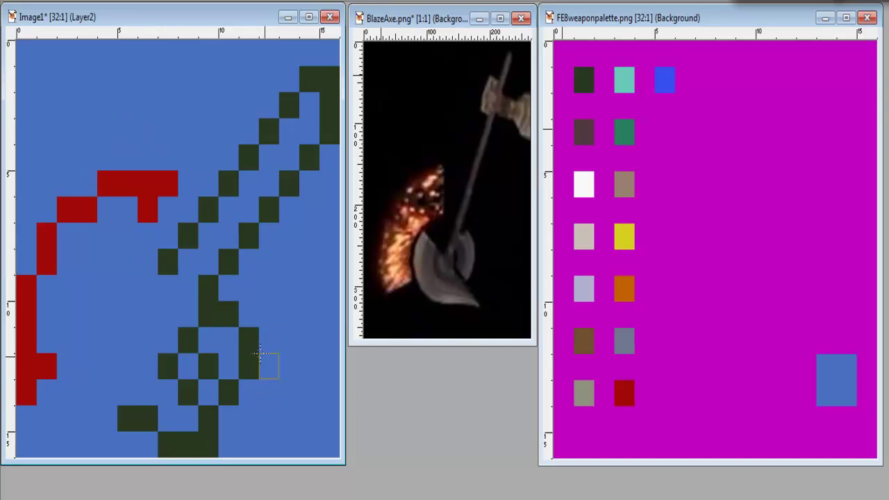
{"action": "left_click", "coordinate": [207, 425]}
{"action": "left_click", "coordinate": [228, 444]}
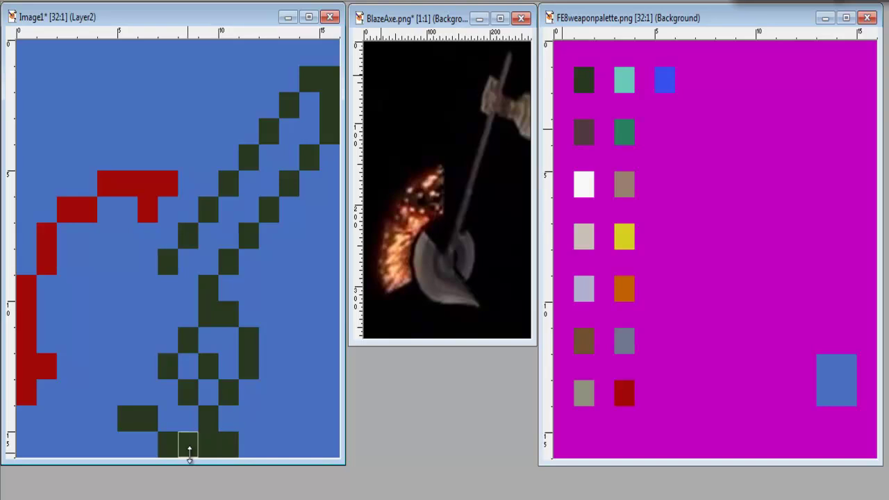
Try to reposition the rear blade outline with a rectangular selection around it, and clear the selection.
{"action": "left_click", "coordinate": [248, 367]}
{"action": "left_click_drag", "start_coordinate": [200, 329], "coordinate": [279, 407]}
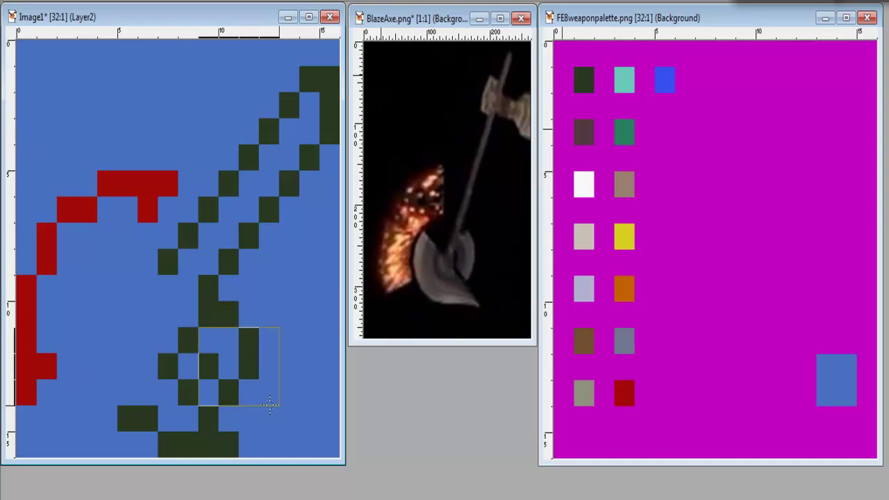
{"action": "left_click", "coordinate": [252, 366]}
{"action": "mouse_move", "coordinate": [248, 359]}
{"action": "left_mouse_down"}
{"action": "mouse_move", "coordinate": [234, 345]}
{"action": "mouse_move", "coordinate": [254, 358]}
{"action": "left_mouse_up"}
{"action": "key", "text": "ctrl+d"}
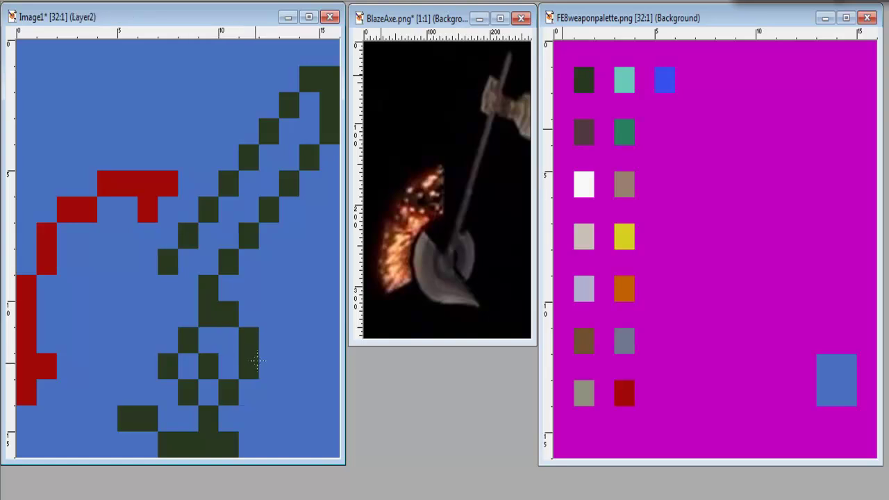
Erase the rear blade outline and restart it with two dark green pixels stepping diagonally down-right from the handle's lower edge.
{"action": "mouse_move", "coordinate": [228, 313]}
{"action": "left_mouse_down"}
{"action": "mouse_move", "coordinate": [245, 337]}
{"action": "mouse_move", "coordinate": [233, 381]}
{"action": "mouse_move", "coordinate": [208, 365]}
{"action": "left_mouse_up"}
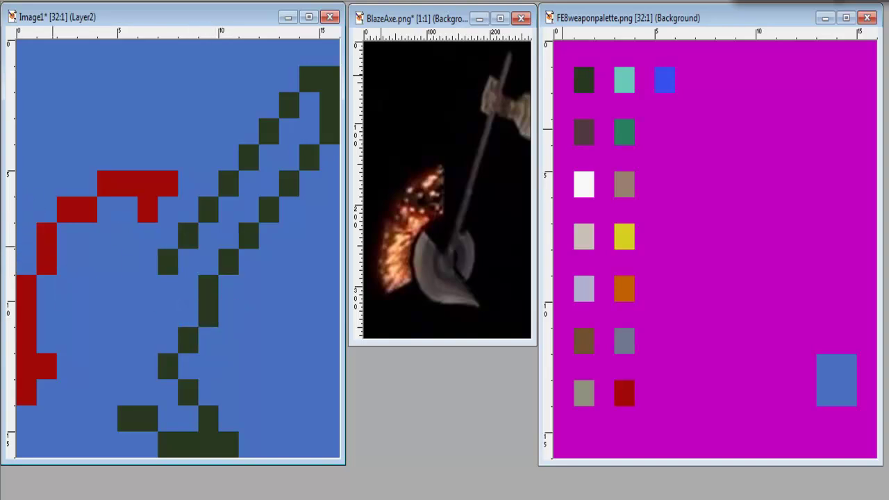
{"action": "left_click", "coordinate": [226, 313]}
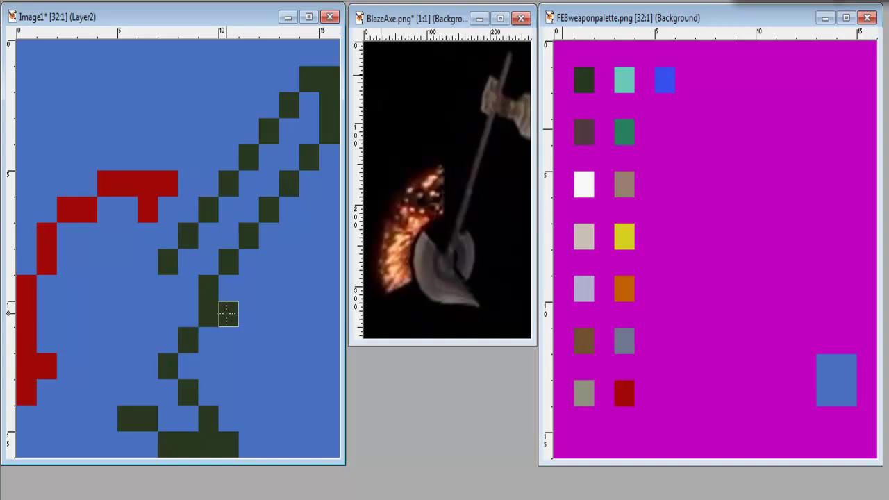
{"action": "left_click", "coordinate": [249, 340]}
{"action": "left_click", "coordinate": [228, 366]}
{"action": "left_click", "coordinate": [207, 363]}
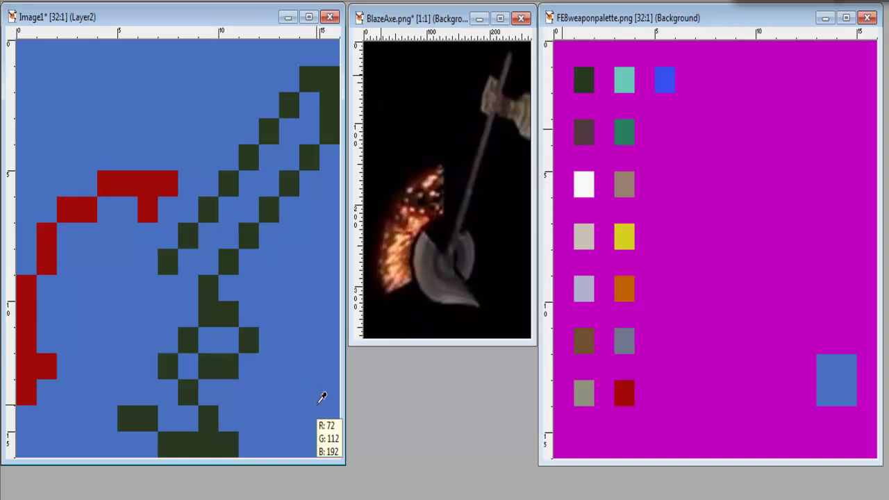
{"action": "key", "text": "ctrl+z"}
{"action": "key", "text": "ctrl+z"}
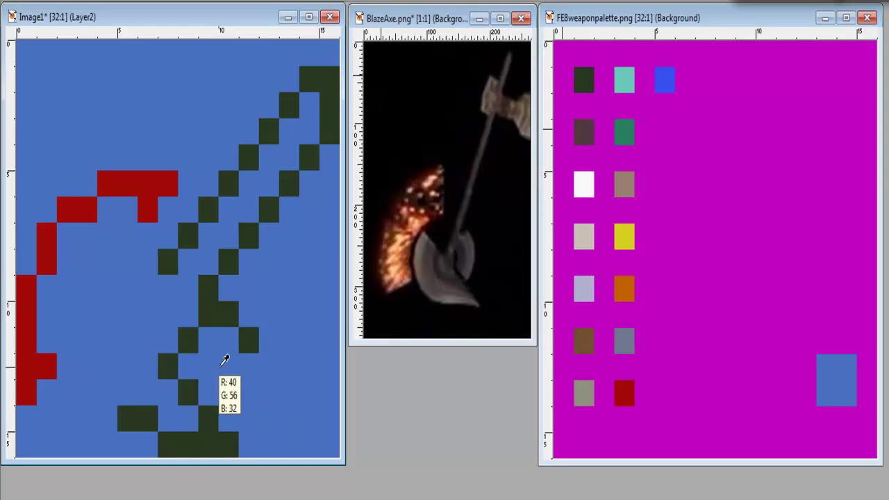
{"action": "left_click", "coordinate": [243, 374]}
{"action": "left_click", "coordinate": [208, 368]}
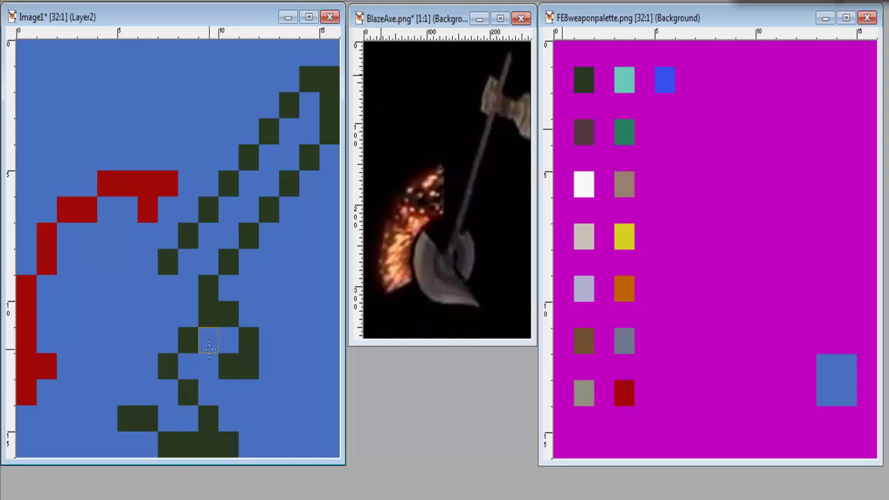
{"action": "left_click", "coordinate": [224, 372]}
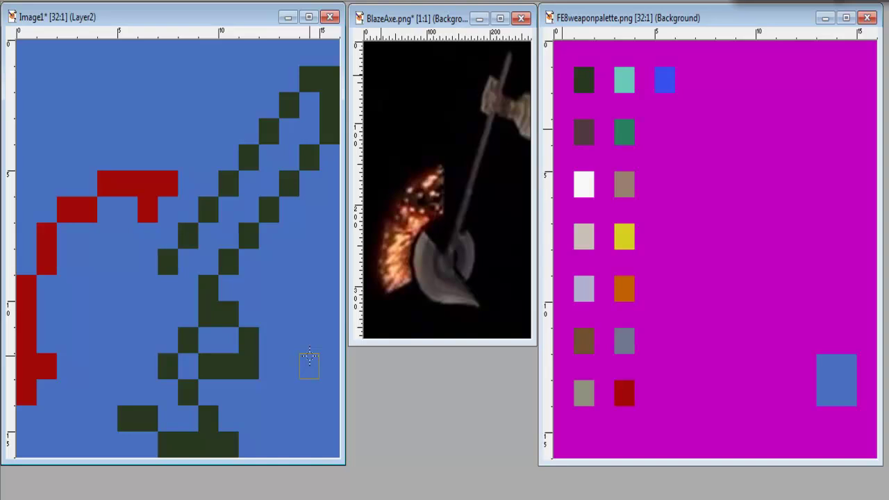
{"action": "key", "text": "ctrl+z"}
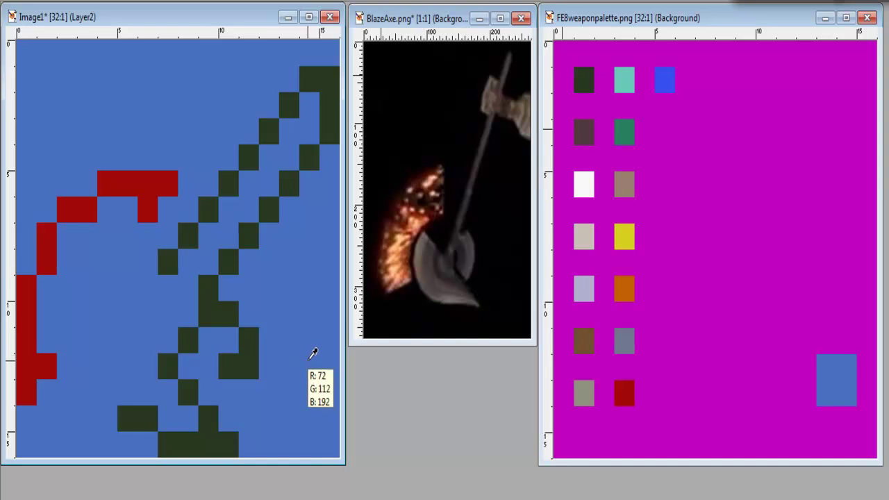
{"action": "key", "text": "ctrl+z"}
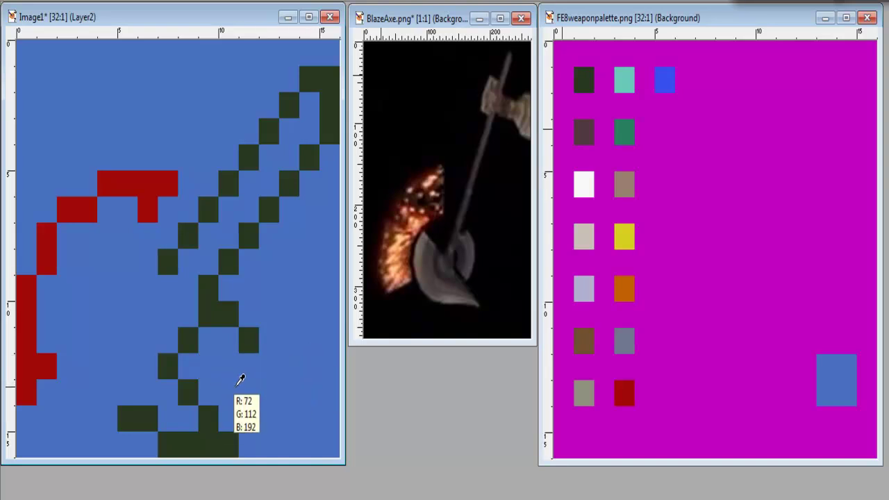
Redo the rear blade outline's remaining dark green pixels.
{"action": "key", "text": "ctrl+alt+z"}
{"action": "key", "text": "ctrl+alt+z"}
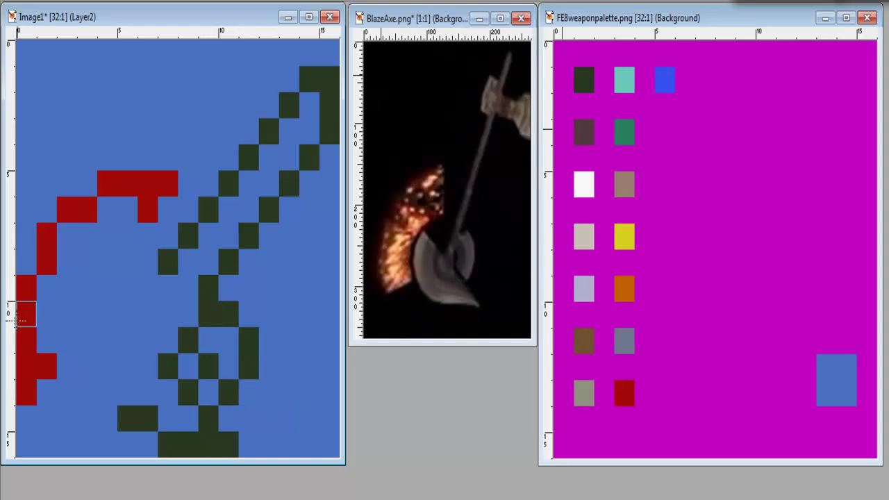
Try moving the right part of the rear blade outline one pixel up-left with a rectangular selection, and clear the selection.
{"action": "left_click_drag", "start_coordinate": [228, 306], "coordinate": [258, 397]}
{"action": "mouse_move", "coordinate": [256, 352]}
{"action": "left_mouse_down"}
{"action": "mouse_move", "coordinate": [236, 351]}
{"action": "mouse_move", "coordinate": [231, 322]}
{"action": "left_mouse_up"}
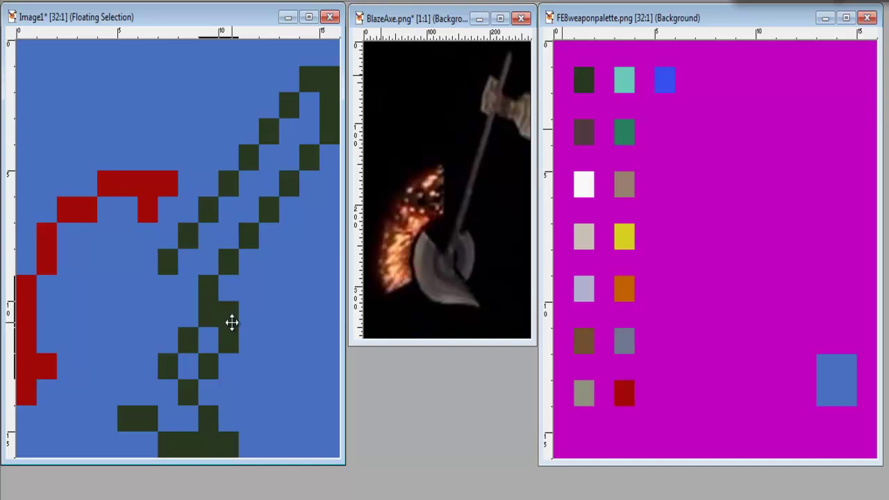
{"action": "key", "text": "ctrl+z"}
{"action": "key", "text": "ctrl+d"}
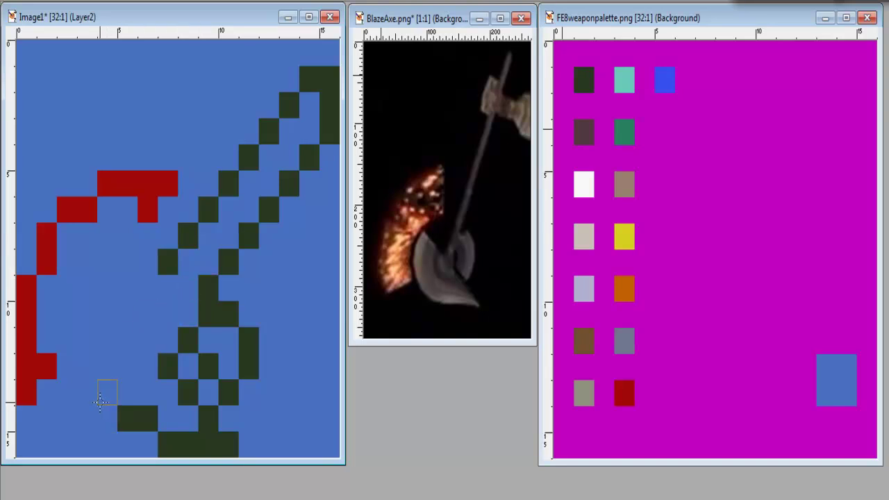
Try a dark green outer edge for the main blade, first as a straight three-pixel column, and once more as a two-row stepped corner.
{"action": "mouse_move", "coordinate": [102, 417]}
{"action": "left_mouse_down"}
{"action": "mouse_move", "coordinate": [82, 393]}
{"action": "mouse_move", "coordinate": [86, 339]}
{"action": "left_mouse_up"}
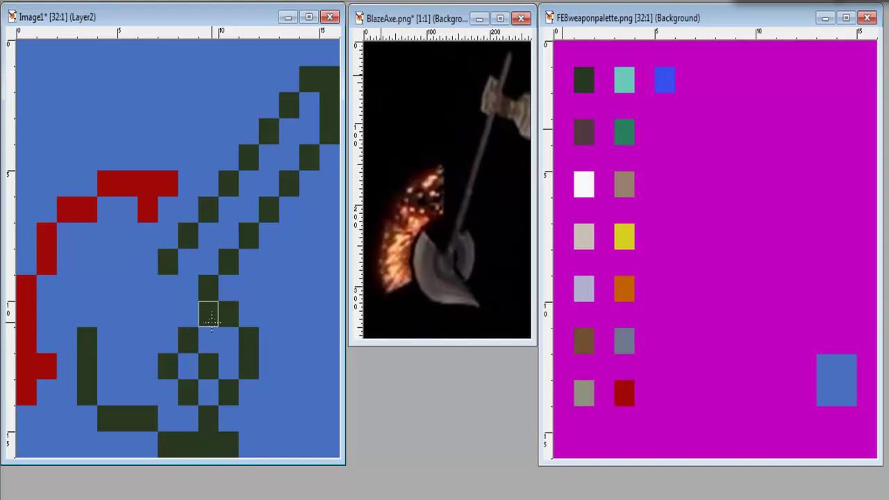
{"action": "key", "text": "ctrl+z"}
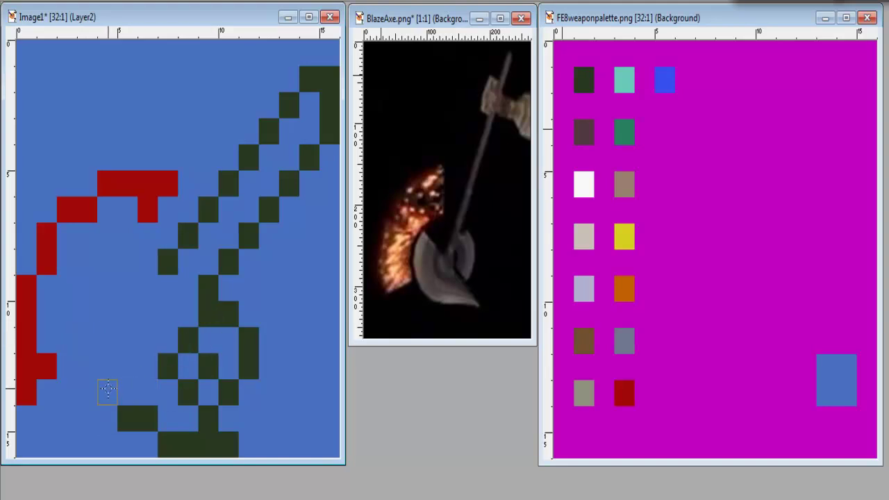
{"action": "left_click_drag", "start_coordinate": [107, 393], "coordinate": [88, 372]}
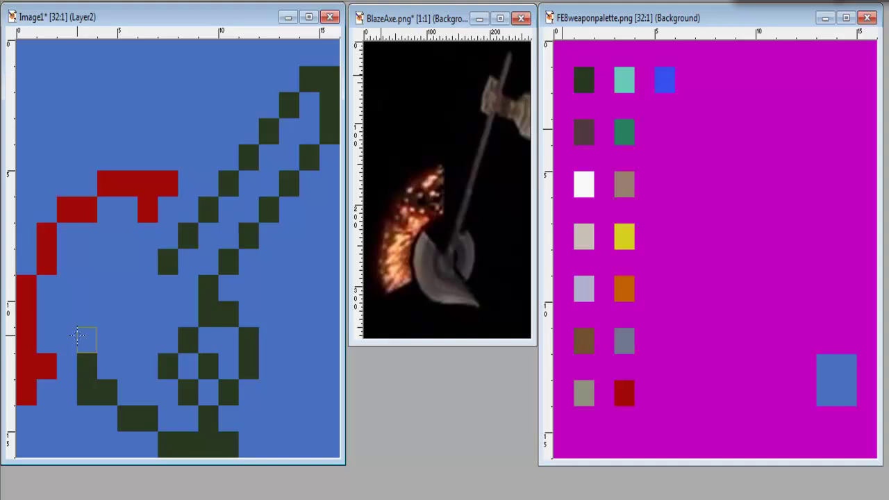
{"action": "left_click_drag", "start_coordinate": [72, 335], "coordinate": [73, 318]}
{"action": "key", "text": "ctrl+z"}
{"action": "key", "text": "ctrl+z"}
Try extending the main blade's lower edge one pixel left, with three stacked pixels above it and one more up-right.
{"action": "left_click", "coordinate": [105, 415]}
{"action": "left_click_drag", "start_coordinate": [83, 385], "coordinate": [86, 334]}
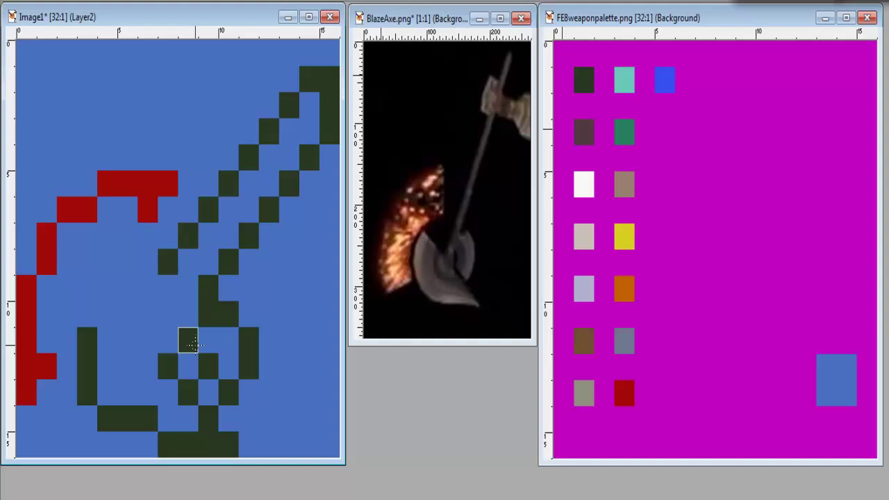
{"action": "left_click", "coordinate": [107, 314]}
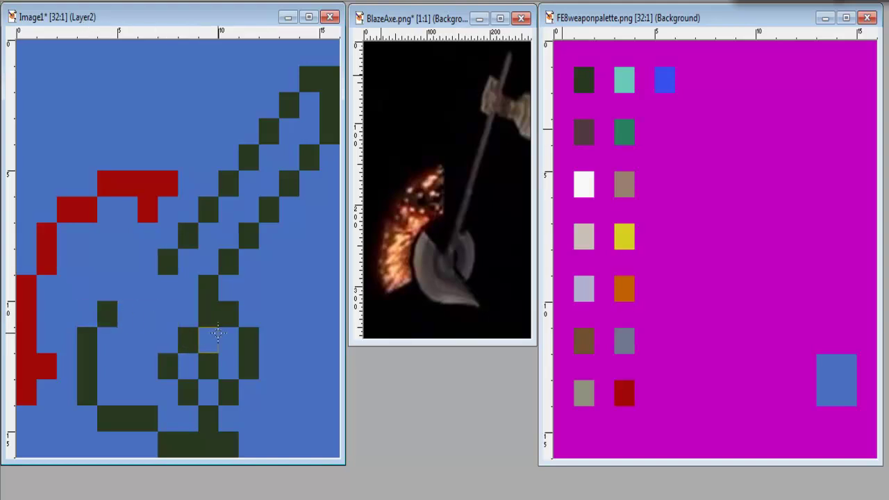
{"action": "key", "text": "ctrl+z"}
{"action": "key", "text": "ctrl+z"}
Try a wider main blade edge of two stacked dark green pixels and two more stacked one column further left.
{"action": "left_click", "coordinate": [85, 394]}
{"action": "left_click", "coordinate": [86, 366]}
{"action": "left_click_drag", "start_coordinate": [67, 338], "coordinate": [67, 313]}
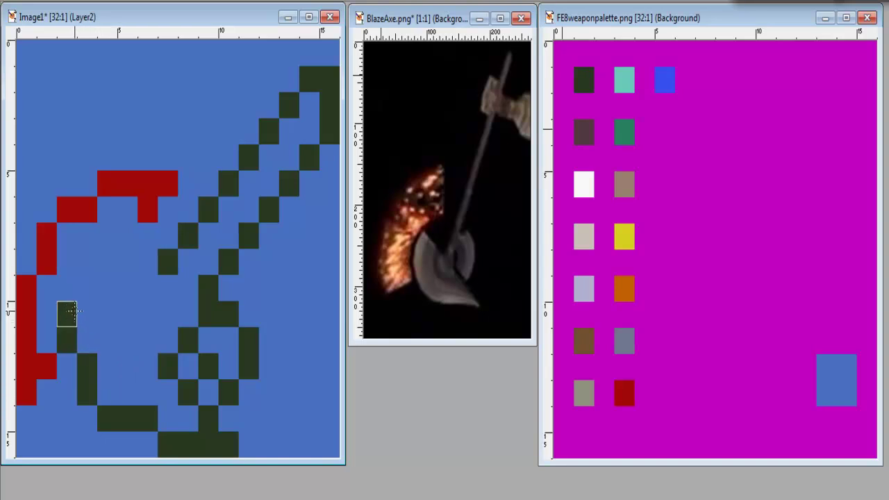
{"action": "key", "text": "ctrl+z"}
{"action": "key", "text": "ctrl+z"}
{"action": "key", "text": "ctrl+z"}
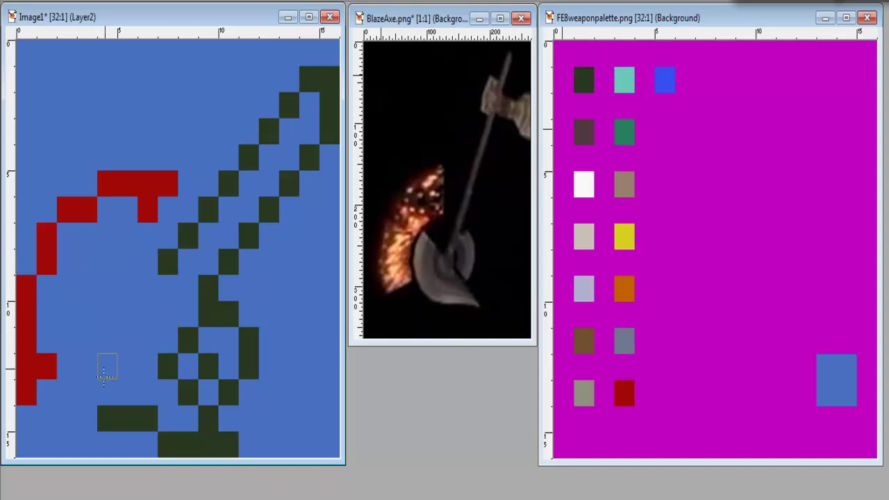
Erase the lower edge's leftmost pixel and try a main blade edge that bulges left and curves back up-right toward the handle.
{"action": "right_click", "coordinate": [108, 418]}
{"action": "left_click", "coordinate": [104, 393]}
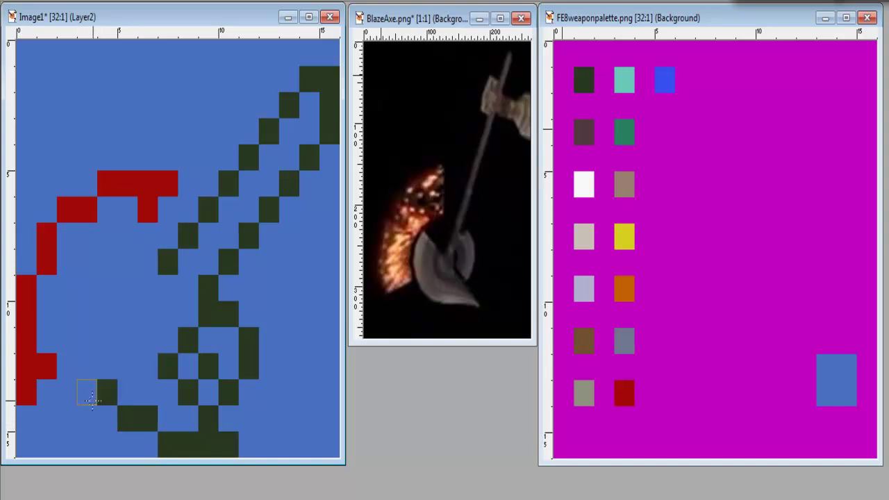
{"action": "left_click_drag", "start_coordinate": [101, 397], "coordinate": [87, 365]}
{"action": "left_click_drag", "start_coordinate": [101, 335], "coordinate": [108, 287]}
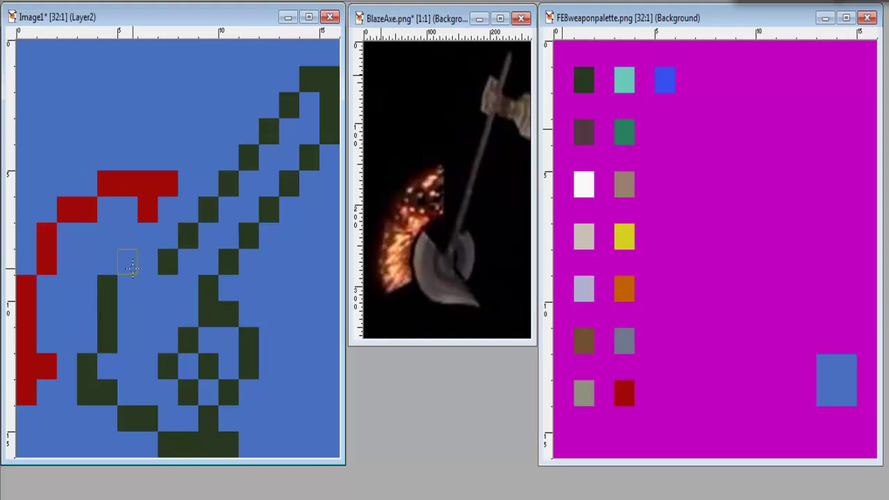
{"action": "left_click", "coordinate": [127, 262]}
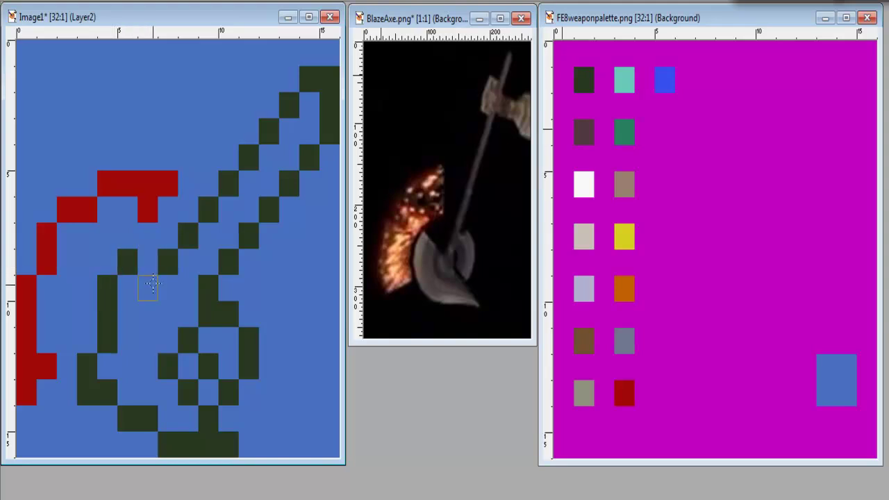
{"action": "key", "text": "ctrl+z"}
{"action": "key", "text": "ctrl+z"}
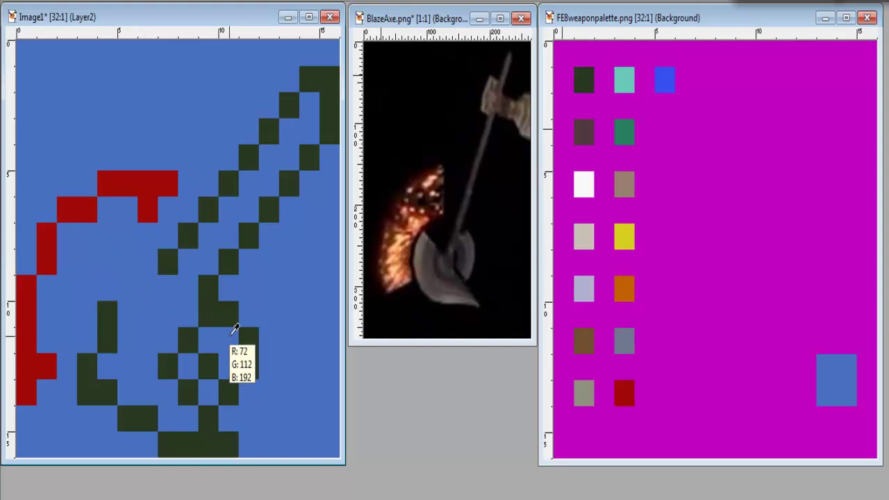
{"action": "key", "text": "ctrl+z"}
{"action": "key", "text": "ctrl+z"}
{"action": "key", "text": "ctrl+z"}
Extend the main blade's lower edge one dark green pixel left and add one pixel diagonally up-left.
{"action": "left_click", "coordinate": [103, 417]}
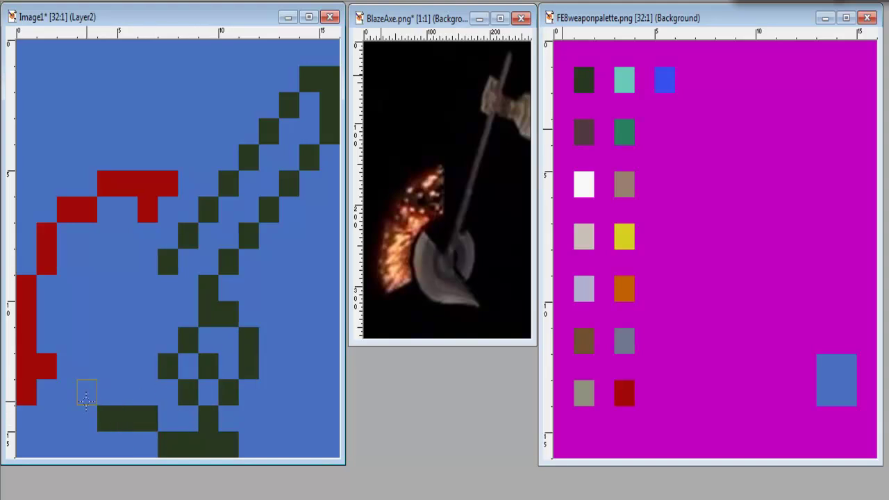
{"action": "left_click_drag", "start_coordinate": [86, 393], "coordinate": [86, 365]}
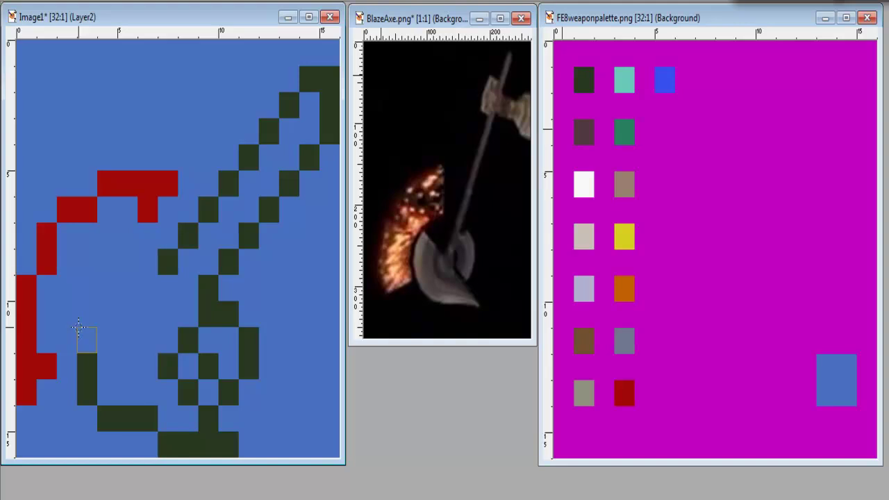
{"action": "key", "text": "ctrl+z"}
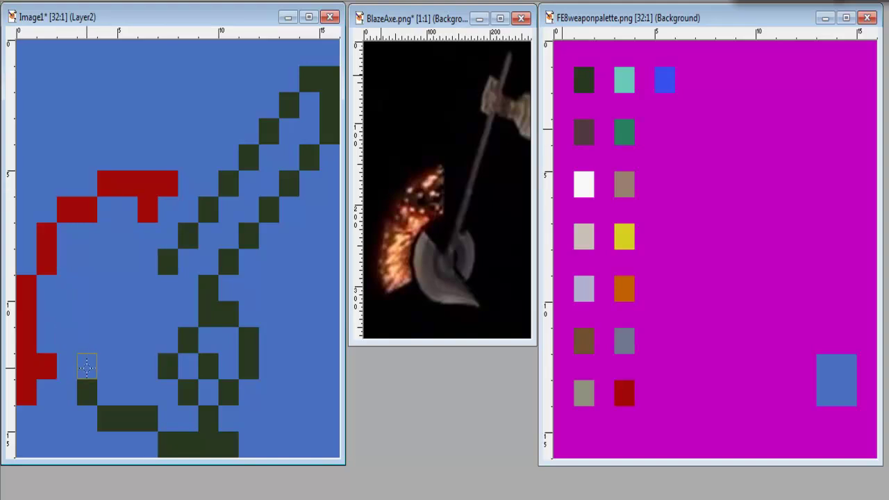
Using the flame's red, extend its lower edge one pixel right and start its inner edge with two stacked pixels below the tip.
{"action": "key", "text": "e"}
{"action": "left_click", "coordinate": [46, 366], "text": "ctrl"}
{"action": "left_click", "coordinate": [67, 366]}
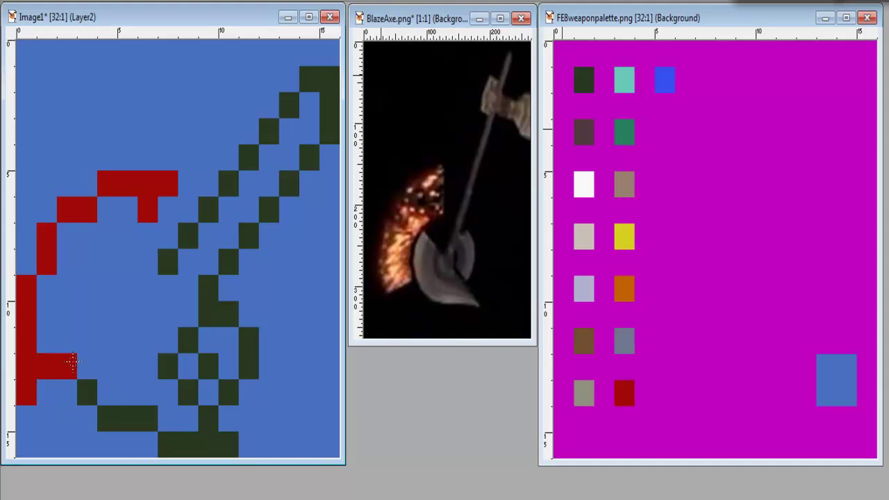
{"action": "left_click", "coordinate": [128, 242]}
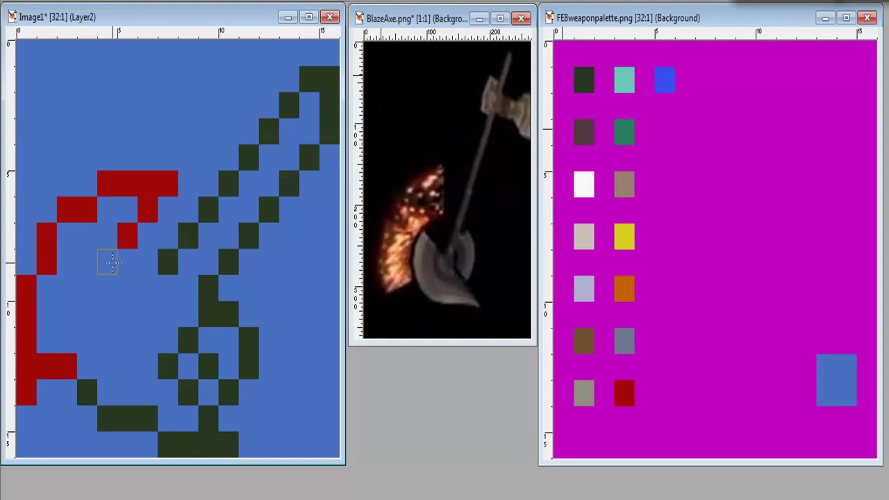
{"action": "left_click", "coordinate": [128, 261]}
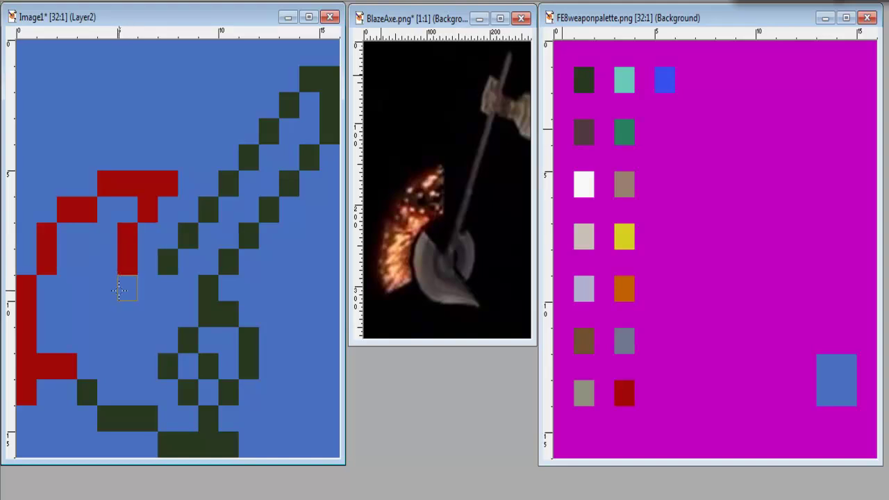
Try continuing the flame's inner edge with a third stacked red pixel and a diagonal run down to the lower edge.
{"action": "left_click", "coordinate": [132, 287]}
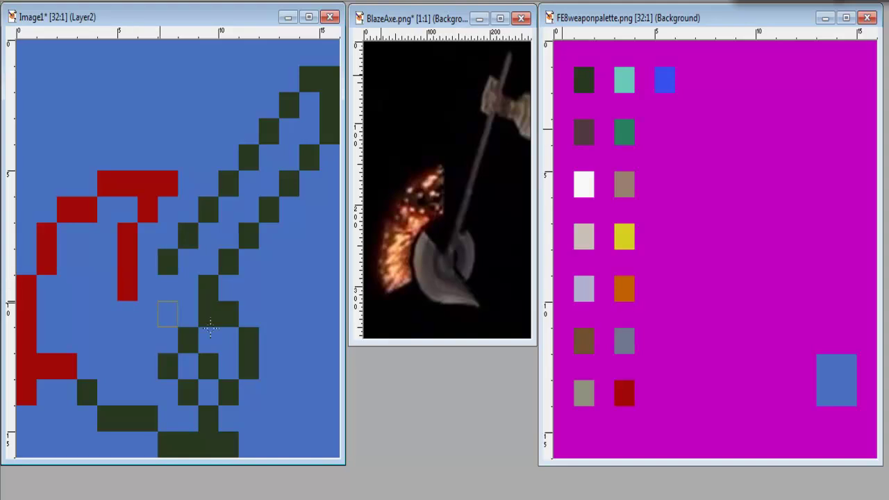
{"action": "right_click", "coordinate": [128, 288]}
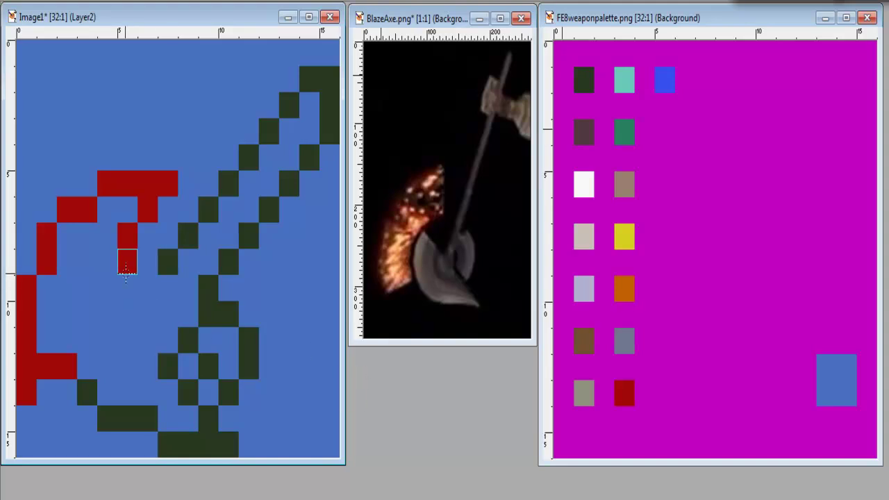
{"action": "left_click", "coordinate": [108, 288]}
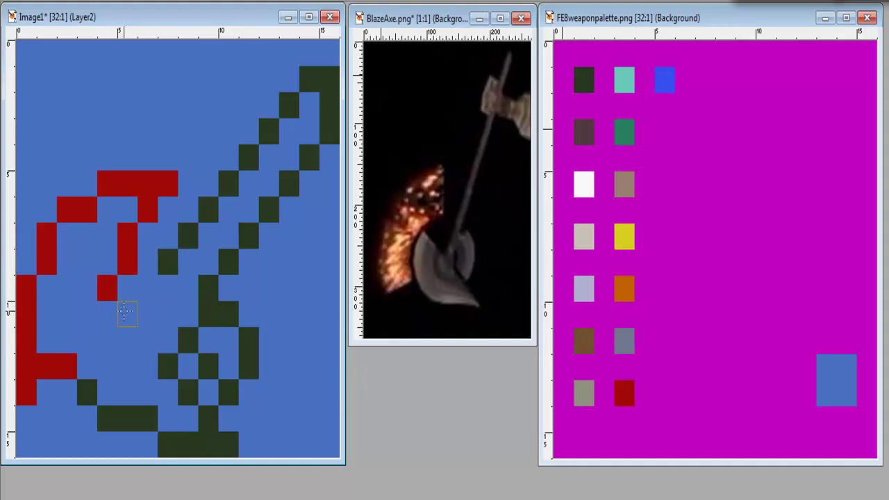
{"action": "right_click", "coordinate": [108, 287]}
{"action": "left_click", "coordinate": [128, 288]}
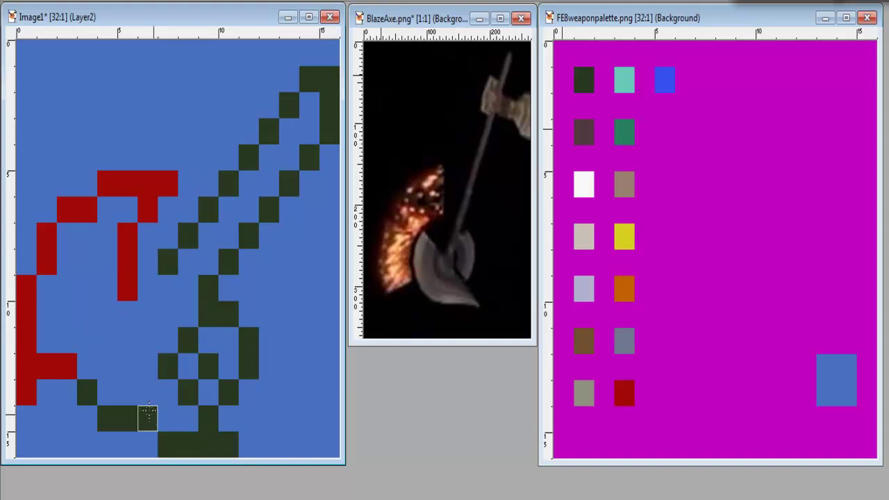
{"action": "left_click", "coordinate": [108, 313]}
{"action": "left_click", "coordinate": [87, 340]}
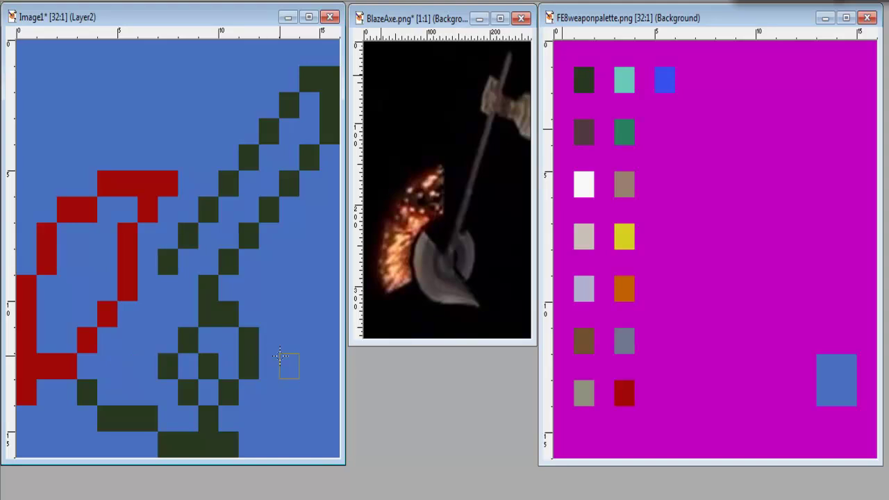
{"action": "key", "text": "ctrl+z"}
{"action": "key", "text": "ctrl+z"}
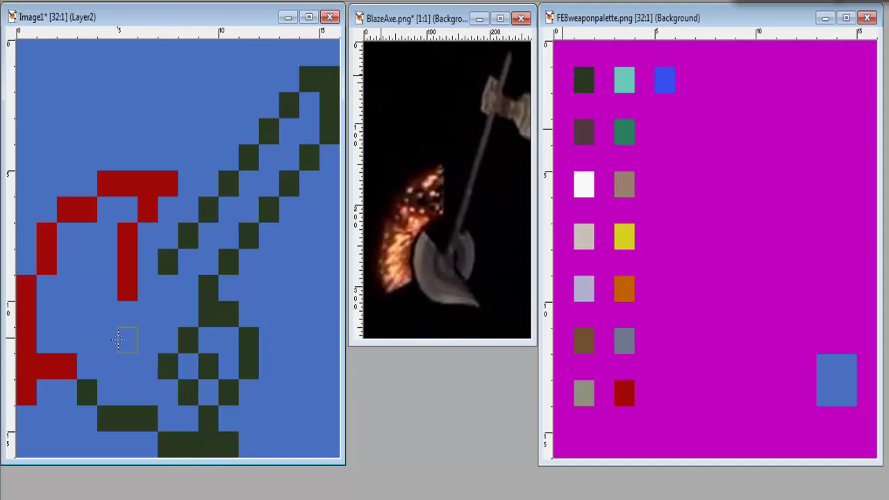
Complete the flame's inner edge in red with two stacked pixels one column left and one pixel diagonally down-left.
{"action": "left_click", "coordinate": [107, 288]}
{"action": "left_click", "coordinate": [108, 313]}
{"action": "left_click", "coordinate": [88, 340]}
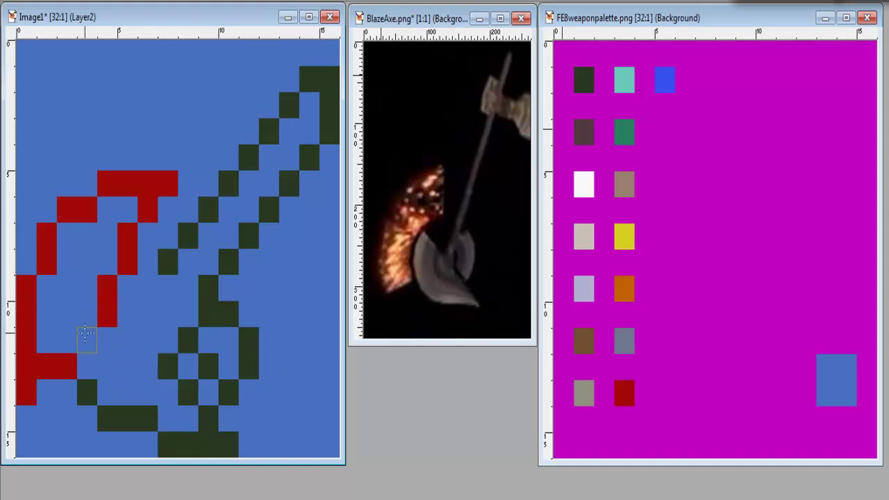
{"action": "left_click", "coordinate": [249, 340]}
Smooth the flame's outer edge by erasing the lower pixel in the second column and extending the first column one pixel up in red.
{"action": "right_click", "coordinate": [26, 288]}
{"action": "right_click", "coordinate": [46, 261]}
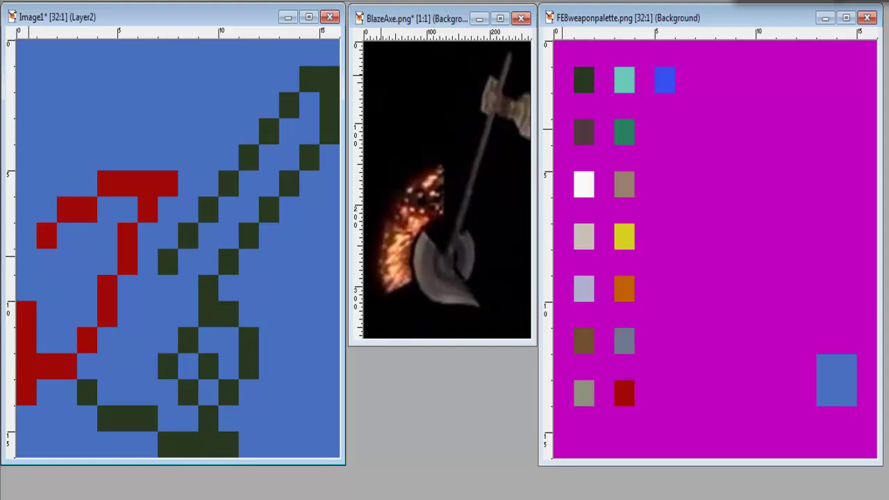
{"action": "left_click_drag", "start_coordinate": [27, 262], "coordinate": [26, 287]}
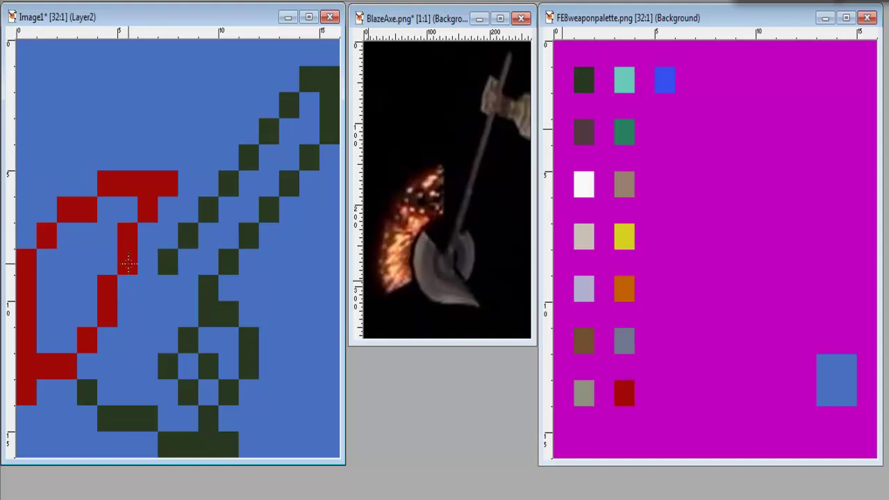
Move the whole red flame outline five pixels up into the canvas's upper-left corner and clear the selection.
{"action": "left_click_drag", "start_coordinate": [20, 179], "coordinate": [159, 299]}
{"action": "left_click_drag", "start_coordinate": [161, 203], "coordinate": [177, 170]}
{"action": "left_click_drag", "start_coordinate": [16, 300], "coordinate": [118, 357]}
{"action": "left_click_drag", "start_coordinate": [44, 337], "coordinate": [34, 215]}
{"action": "key", "text": "ctrl+d"}
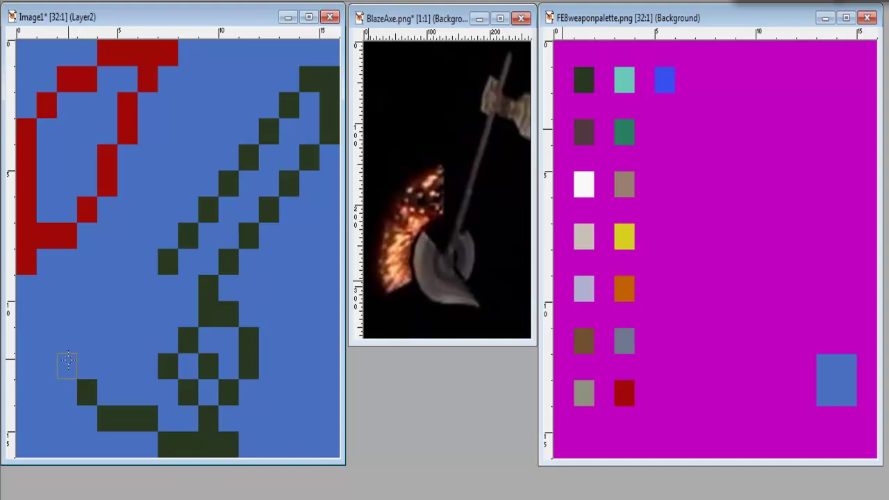
Try a dark green column of three stacked pixels as the main blade's outer edge.
{"action": "left_click_drag", "start_coordinate": [67, 365], "coordinate": [67, 313]}
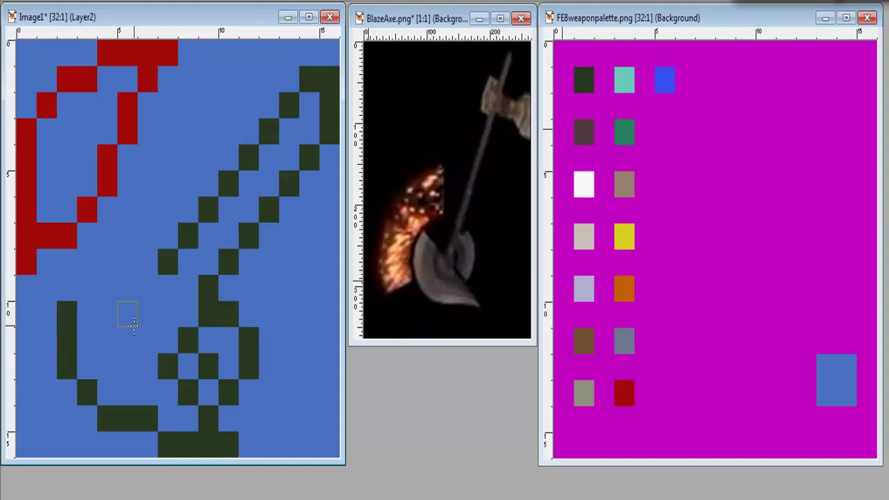
{"action": "key", "text": "ctrl+z"}
{"action": "key", "text": "ctrl+z"}
{"action": "key", "text": "ctrl+z"}
{"action": "key", "text": "ctrl+alt+z"}
{"action": "key", "text": "ctrl+alt+z"}
{"action": "key", "text": "ctrl+z"}
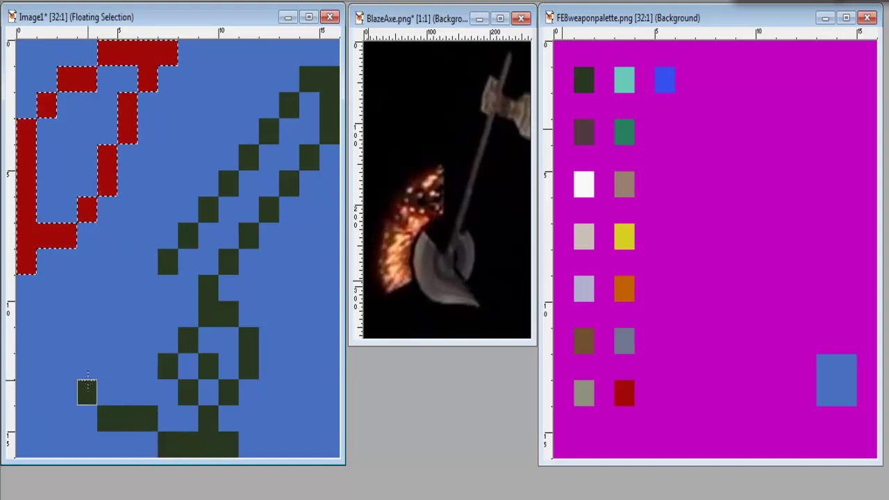
{"action": "key", "text": "ctrl+alt+z"}
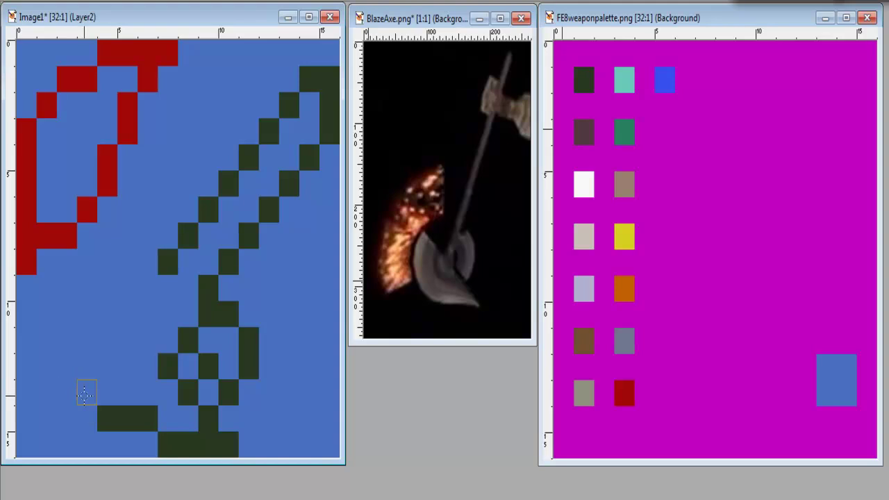
Refine the main blade's lower edge by erasing its leftmost pixel and adding two dark green pixels one row higher, diagonally outward.
{"action": "left_click_drag", "start_coordinate": [88, 391], "coordinate": [103, 416]}
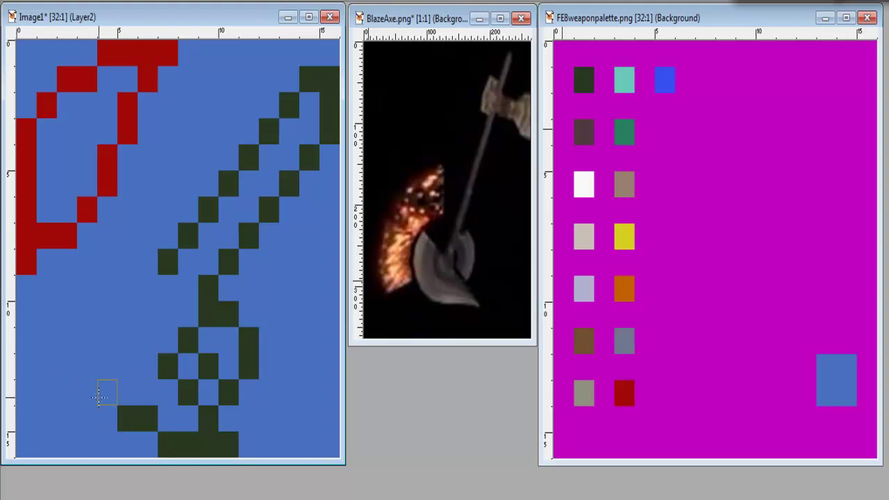
{"action": "left_click_drag", "start_coordinate": [107, 393], "coordinate": [86, 393]}
Try widening the main blade by one extra lower-edge pixel and two stacked dark green pixels in the second column.
{"action": "left_click", "coordinate": [66, 365]}
{"action": "left_click", "coordinate": [66, 393]}
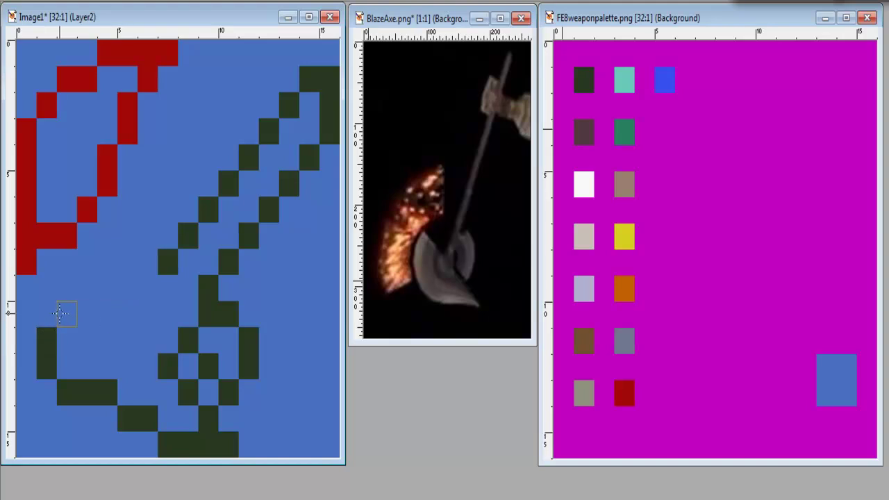
{"action": "key", "text": "ctrl+z"}
{"action": "key", "text": "ctrl+z"}
Draw the main blade's outer edge as three stacked dark green pixels in the third column.
{"action": "left_click", "coordinate": [66, 366]}
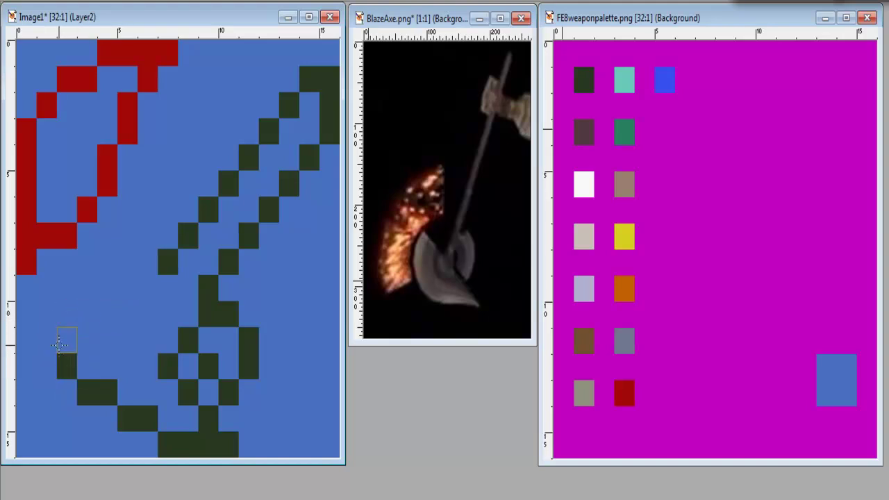
{"action": "left_click", "coordinate": [60, 338]}
{"action": "left_click", "coordinate": [66, 314]}
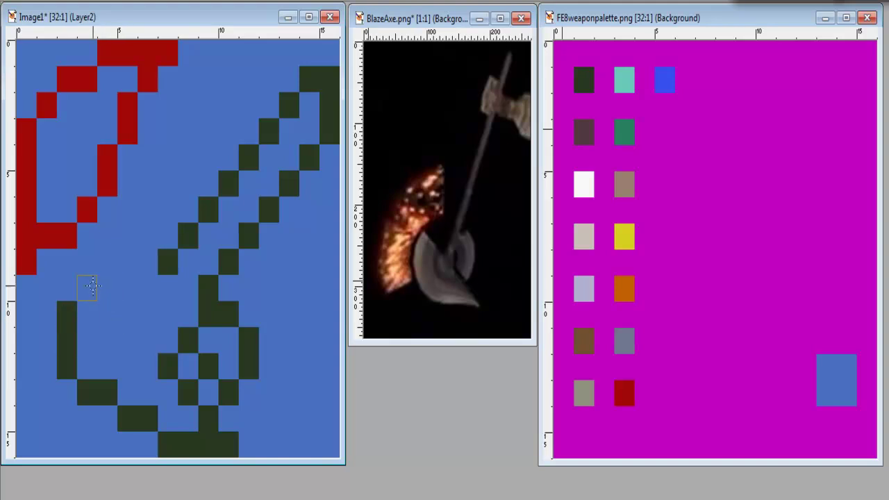
Try extending the main blade's outer edge with two stacked dark green pixels and one pixel beside the upper one.
{"action": "left_click", "coordinate": [89, 286]}
{"action": "left_click", "coordinate": [86, 262]}
{"action": "left_click", "coordinate": [107, 263]}
{"action": "key", "text": "ctrl+z"}
{"action": "key", "text": "ctrl+z"}
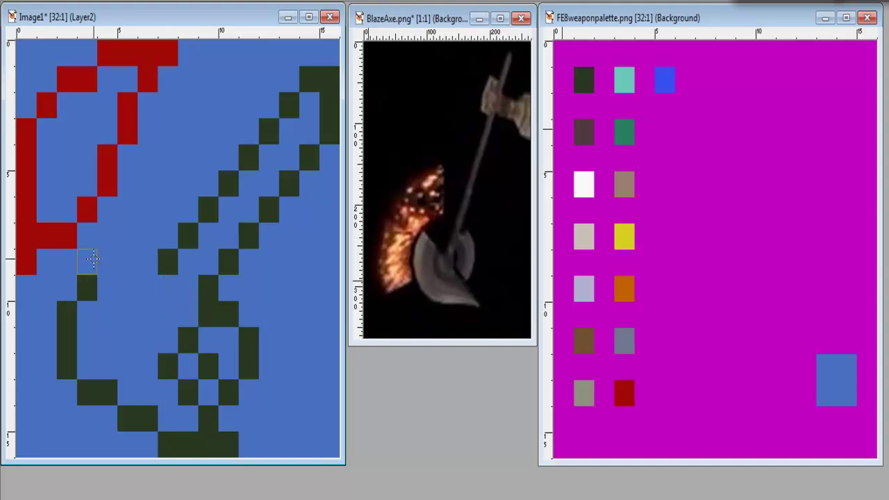
Try a taller, pointed blade tip in dark green that slopes back down toward the handle.
{"action": "left_click", "coordinate": [87, 262]}
{"action": "left_click", "coordinate": [107, 236]}
{"action": "left_click", "coordinate": [128, 257]}
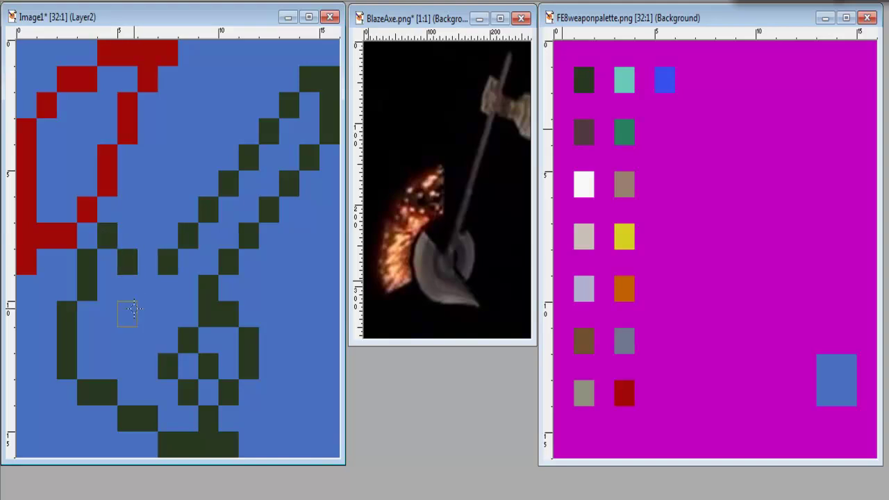
{"action": "left_click", "coordinate": [128, 287]}
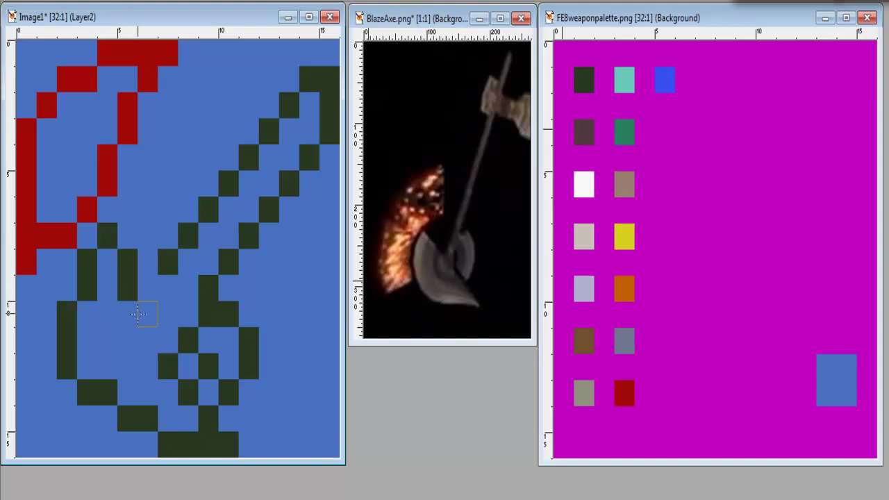
{"action": "left_click", "coordinate": [146, 312]}
{"action": "key", "text": "ctrl+z"}
{"action": "key", "text": "ctrl+z"}
{"action": "key", "text": "ctrl+z"}
{"action": "key", "text": "ctrl+z"}
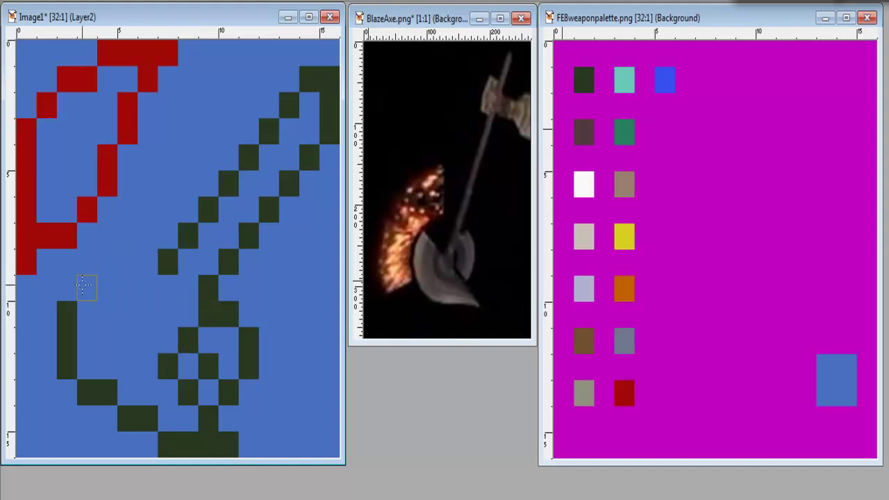
Close the main blade's upper edge in dark green with a two-pixel top, a notch pixel diagonally below it and one pixel joining the handle.
{"action": "left_click", "coordinate": [86, 286]}
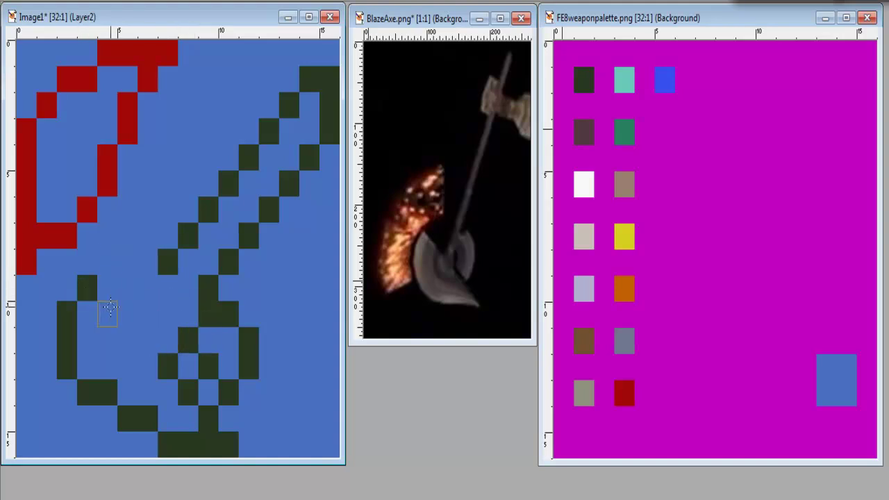
{"action": "left_click", "coordinate": [107, 288]}
{"action": "left_click", "coordinate": [127, 313]}
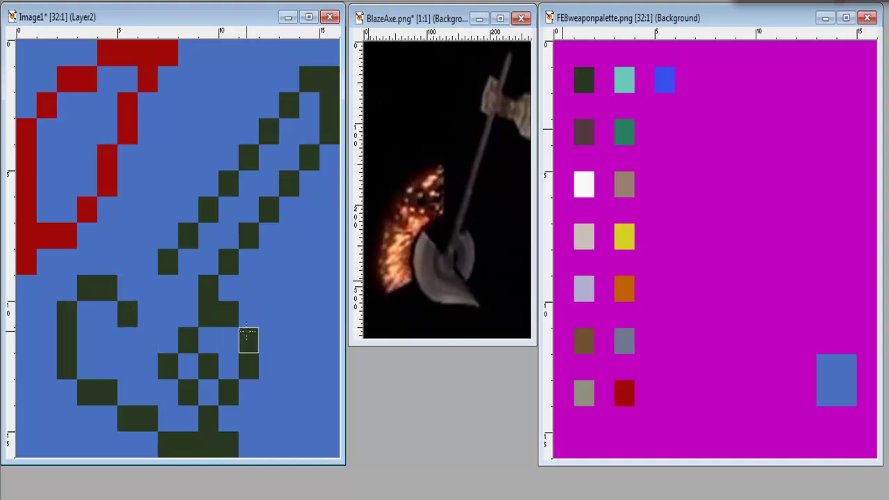
{"action": "left_click", "coordinate": [147, 313]}
{"action": "key", "text": "ctrl+z"}
{"action": "left_click", "coordinate": [146, 297]}
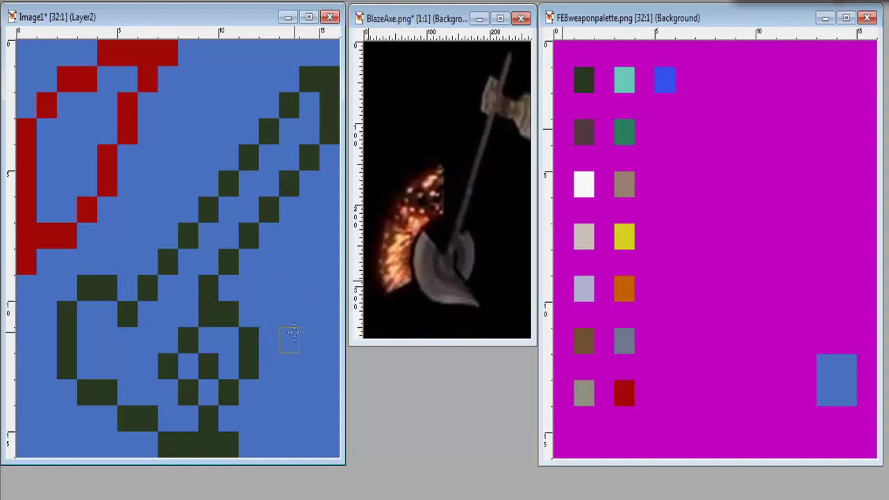
Check the icon at actual size and try moving the red flame outline four pixels down against the blade.
{"action": "scroll", "coordinate": [167, 257], "scroll_direction": "down", "scroll_amount": 2}
{"action": "scroll", "coordinate": [167, 262], "scroll_direction": "down", "scroll_amount": 2}
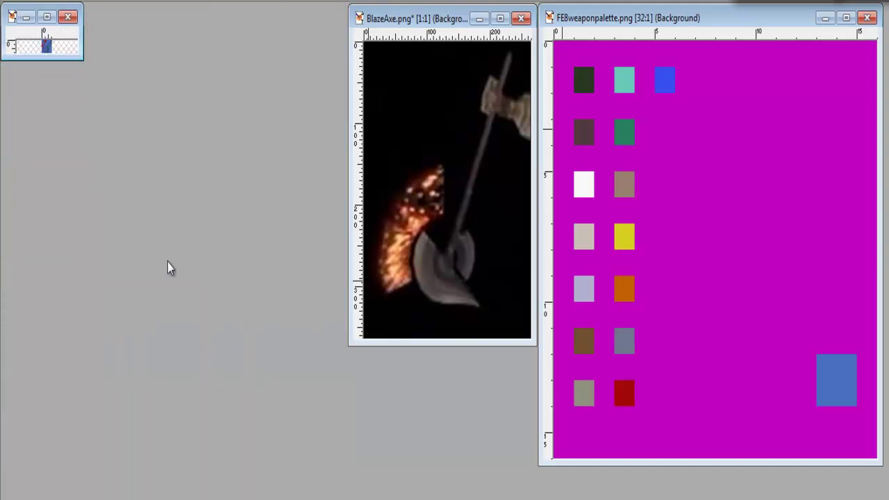
{"action": "scroll", "coordinate": [167, 263], "scroll_direction": "up", "scroll_amount": 4}
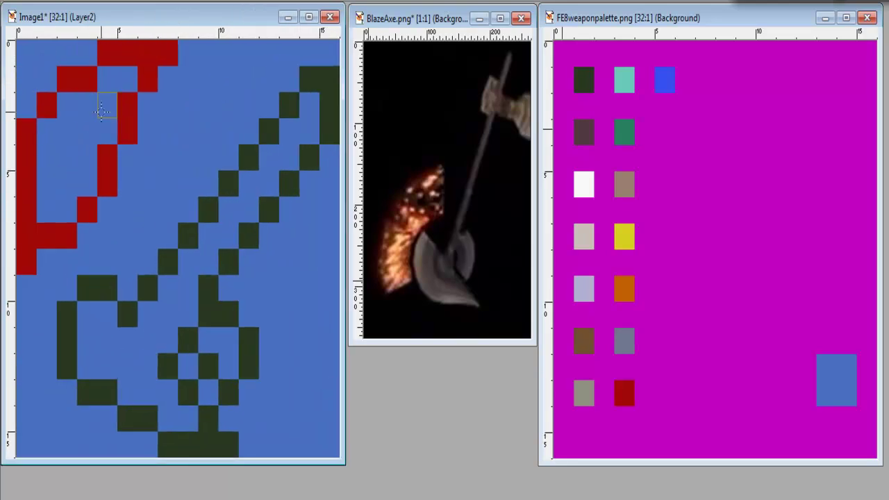
{"action": "left_click", "coordinate": [67, 79]}
{"action": "left_click_drag", "start_coordinate": [16, 40], "coordinate": [178, 223]}
{"action": "left_click_drag", "start_coordinate": [16, 223], "coordinate": [76, 274]}
{"action": "key", "text": "ctrl+f"}
{"action": "left_click_drag", "start_coordinate": [46, 235], "coordinate": [46, 332]}
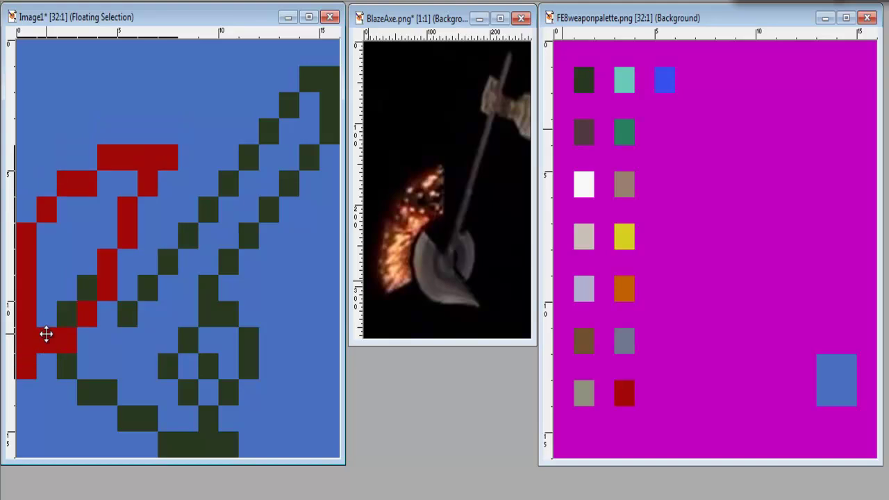
{"action": "left_click_drag", "start_coordinate": [46, 334], "coordinate": [55, 246]}
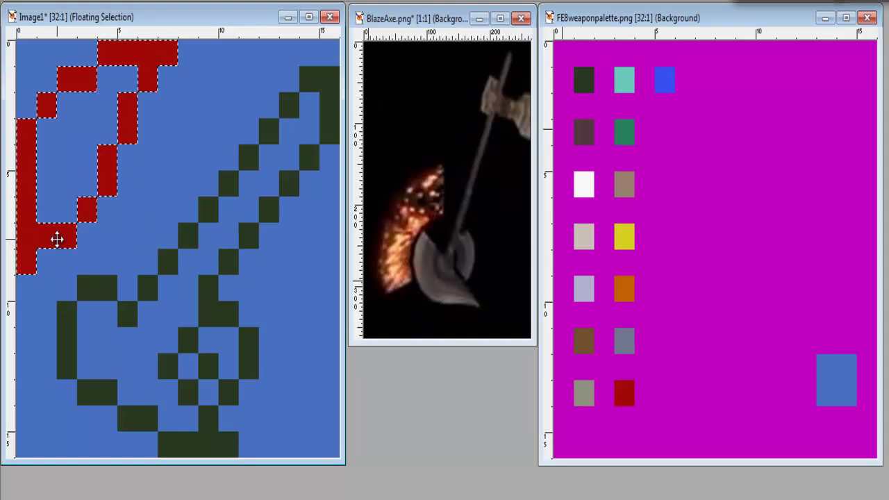
Try removing the flame and shifting the shortened axe one pixel up and one pixel right.
{"action": "key", "text": "Delete"}
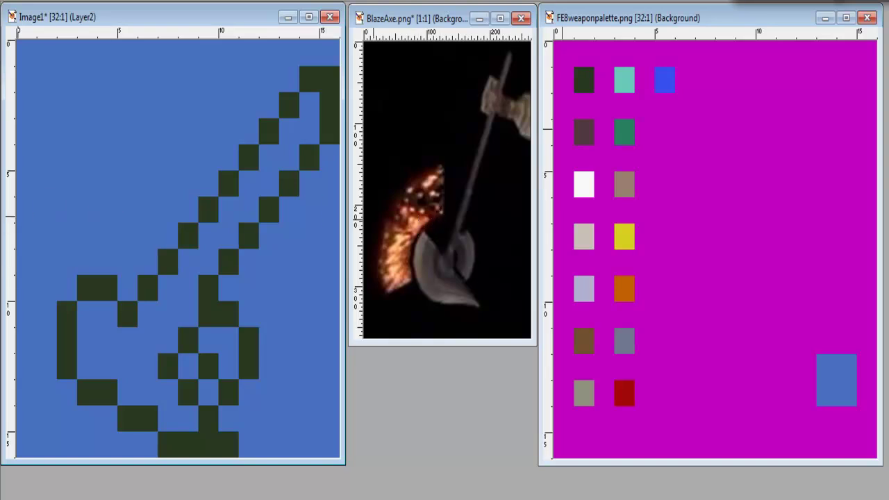
{"action": "mouse_move", "coordinate": [329, 79]}
{"action": "left_mouse_down"}
{"action": "mouse_move", "coordinate": [309, 79]}
{"action": "mouse_move", "coordinate": [326, 103]}
{"action": "mouse_move", "coordinate": [329, 130]}
{"action": "mouse_move", "coordinate": [309, 105]}
{"action": "mouse_move", "coordinate": [309, 132]}
{"action": "mouse_move", "coordinate": [301, 83]}
{"action": "left_mouse_up"}
{"action": "key", "text": "e"}
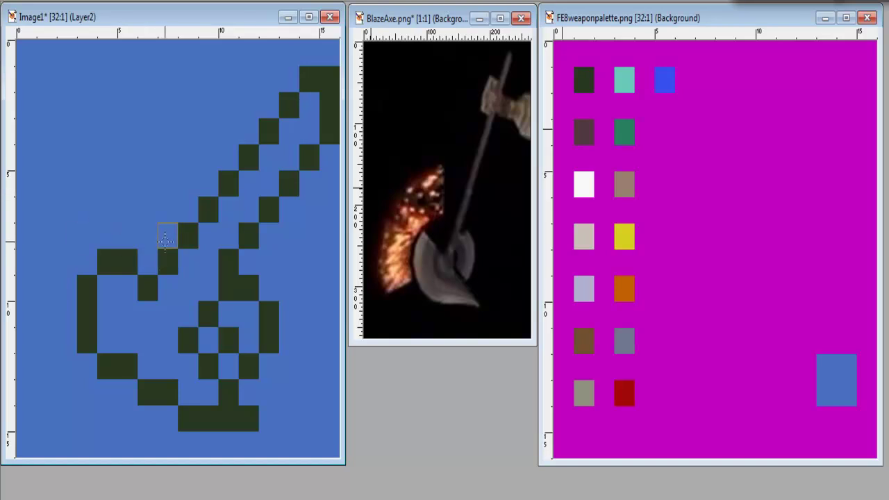
{"action": "key", "text": "ctrl+z"}
{"action": "key", "text": "ctrl+alt+z"}
{"action": "key", "text": "ctrl+alt+z"}
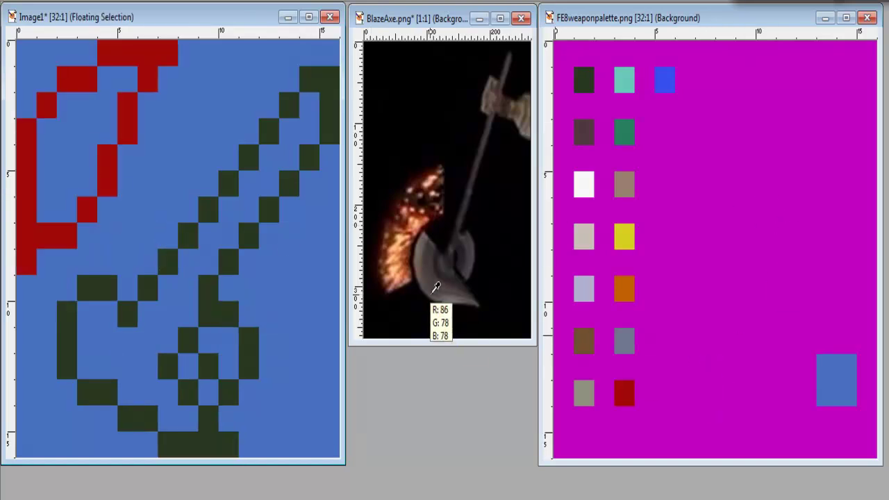
Clear the flame selection and shorten the handle by moving its dark green end cap one pixel down and one pixel left.
{"action": "key", "text": "ctrl+d"}
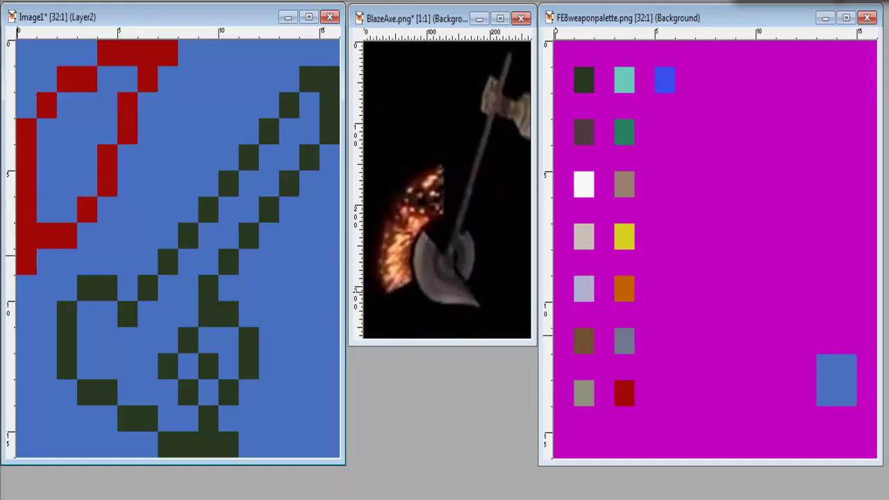
{"action": "mouse_move", "coordinate": [309, 79]}
{"action": "left_mouse_down"}
{"action": "mouse_move", "coordinate": [329, 123]}
{"action": "mouse_move", "coordinate": [328, 67]}
{"action": "mouse_move", "coordinate": [309, 132]}
{"action": "left_mouse_up"}
{"action": "right_click", "coordinate": [329, 79]}
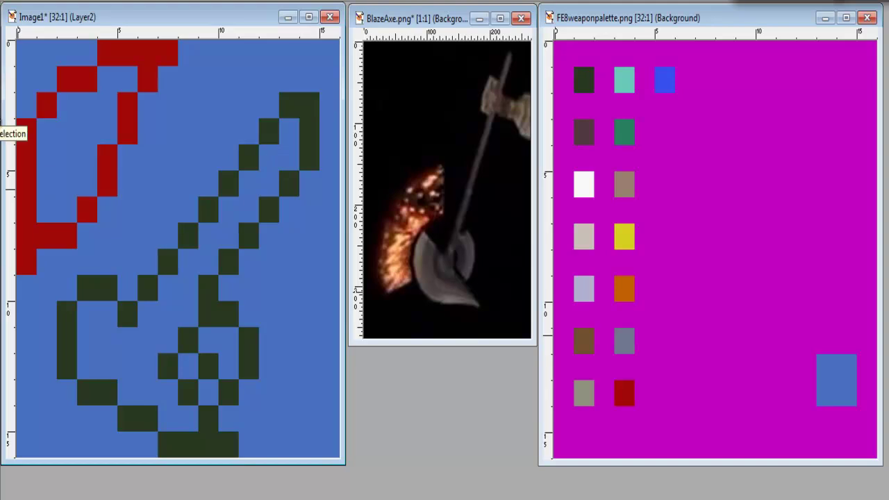
Select all the red flame pixels with Select Similar.
{"action": "left_click", "coordinate": [27, 146]}
{"action": "left_click", "coordinate": [222, 0]}
{"action": "mouse_move", "coordinate": [292, 84]}
{"action": "left_click", "coordinate": [406, 133]}
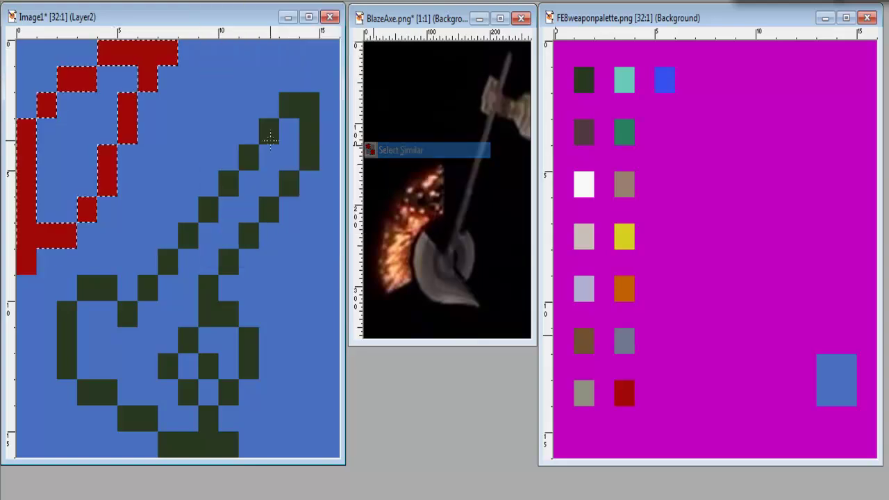
Add a new layer named Layer3 with Normal blend mode and 100 opacity.
{"action": "left_click", "coordinate": [166, 0]}
{"action": "left_click", "coordinate": [170, 3]}
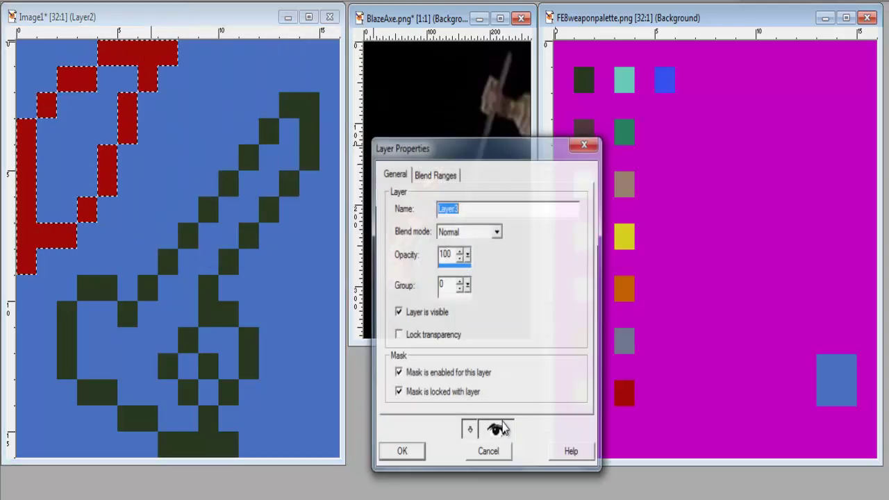
{"action": "left_click", "coordinate": [406, 452]}
Float the selected flame pixels off Layer2 and transfer them to Layer3.
{"action": "mouse_move", "coordinate": [701, 14]}
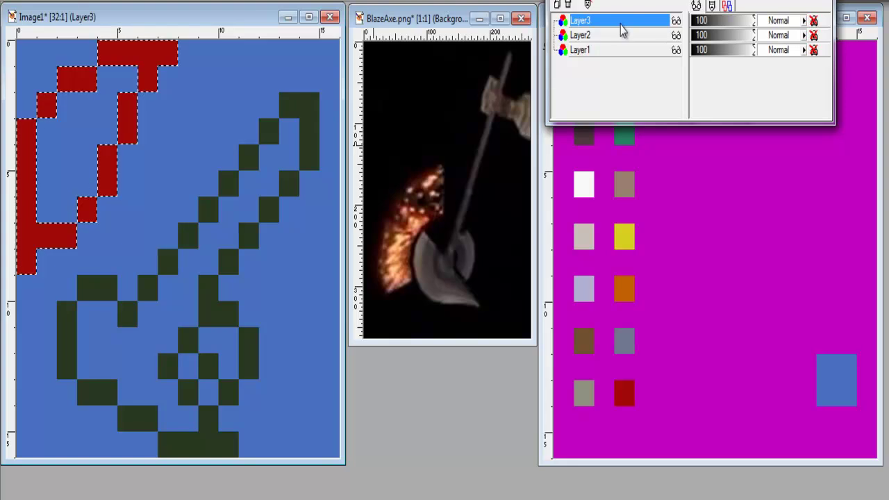
{"action": "left_click", "coordinate": [601, 37]}
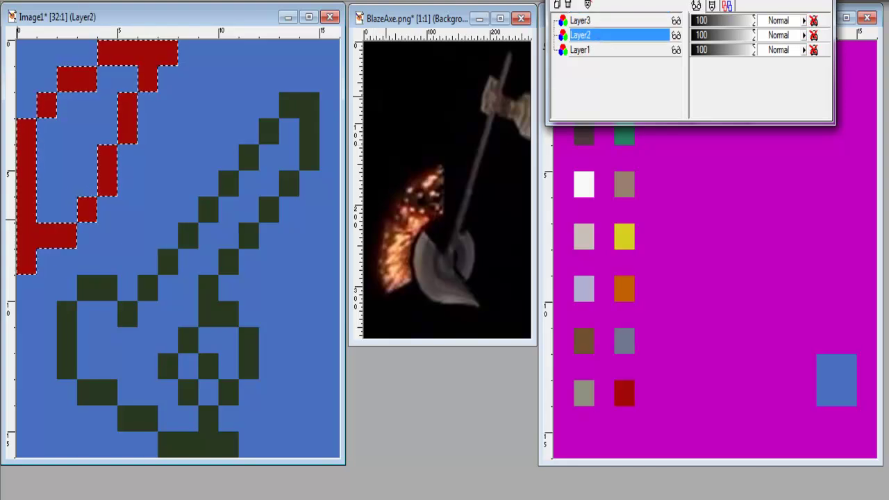
{"action": "left_click", "coordinate": [28, 151]}
{"action": "mouse_move", "coordinate": [607, 14]}
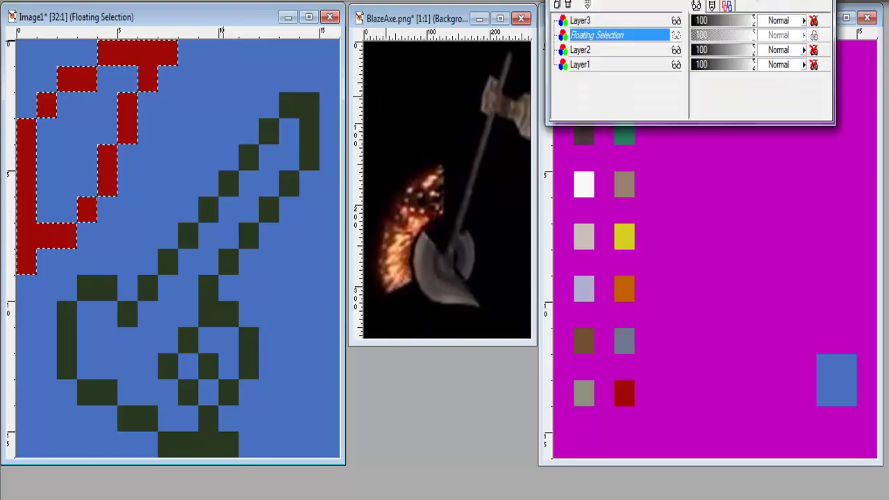
{"action": "left_click", "coordinate": [602, 50]}
{"action": "mouse_move", "coordinate": [599, 35]}
{"action": "left_mouse_down"}
{"action": "mouse_move", "coordinate": [604, 42]}
{"action": "mouse_move", "coordinate": [588, 34]}
{"action": "mouse_move", "coordinate": [589, 21]}
{"action": "left_mouse_up"}
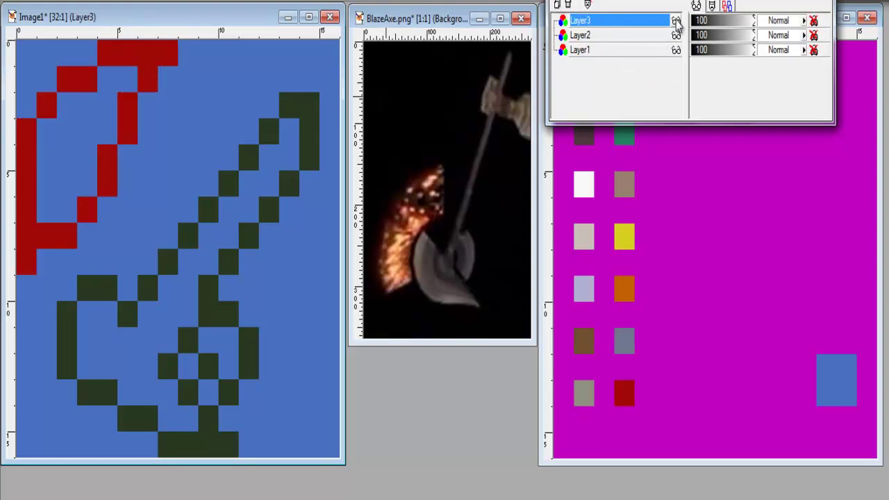
Move the axe outline on Layer2 one pixel up and one pixel right.
{"action": "left_click", "coordinate": [609, 36]}
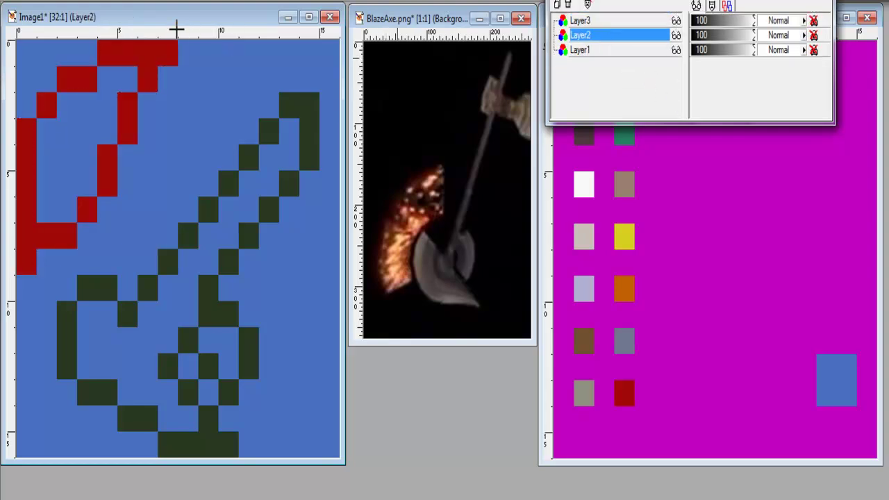
{"action": "key", "text": "Up"}
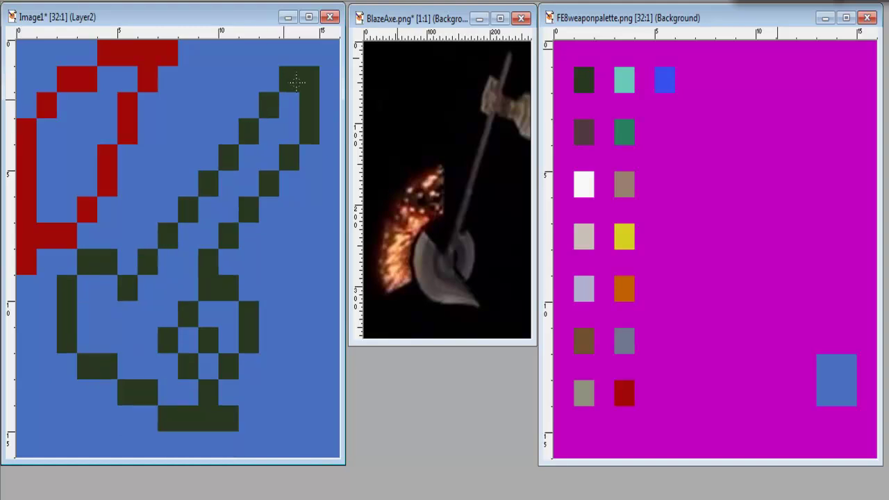
{"action": "key", "text": "Right"}
Move the flame on Layer3 four pixels down over the blade and erase the dark green blade pixel inside the flame.
{"action": "left_click_drag", "start_coordinate": [122, 115], "coordinate": [125, 203]}
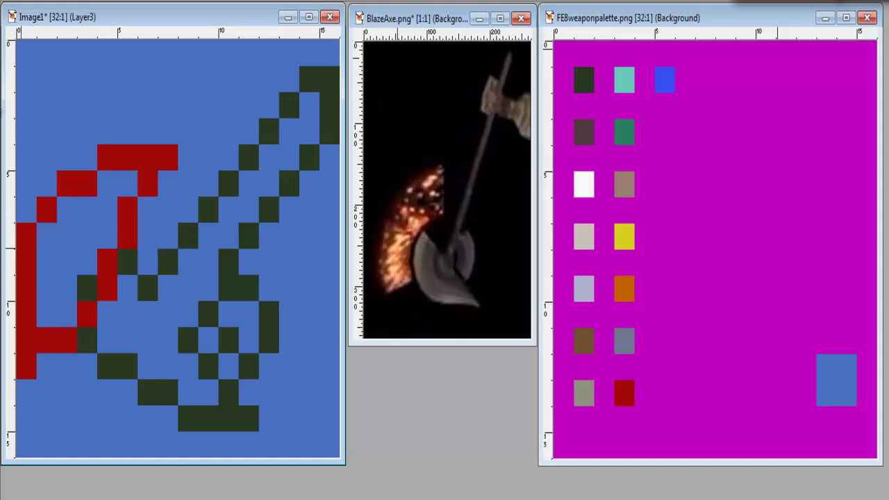
{"action": "left_click", "coordinate": [208, 207]}
{"action": "left_click", "coordinate": [86, 287]}
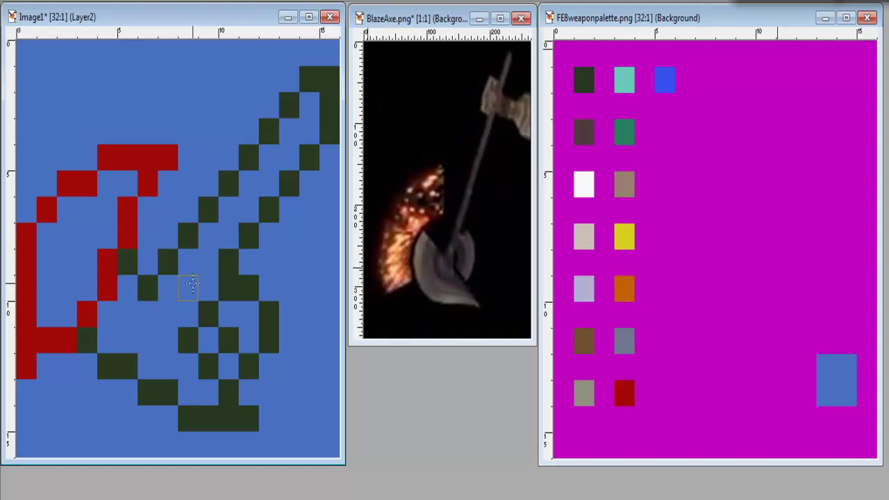
Try erasing the two dark green blade pixels touching the flame's inner edge and shifting the flame one pixel right.
{"action": "left_click", "coordinate": [86, 340]}
{"action": "left_click", "coordinate": [127, 267]}
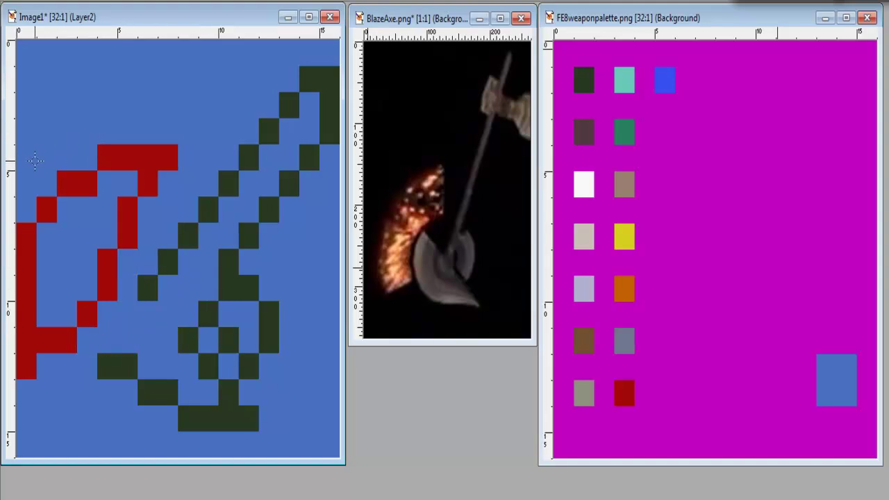
{"action": "mouse_move", "coordinate": [109, 157]}
{"action": "left_mouse_down"}
{"action": "mouse_move", "coordinate": [111, 170]}
{"action": "mouse_move", "coordinate": [121, 161]}
{"action": "left_mouse_up"}
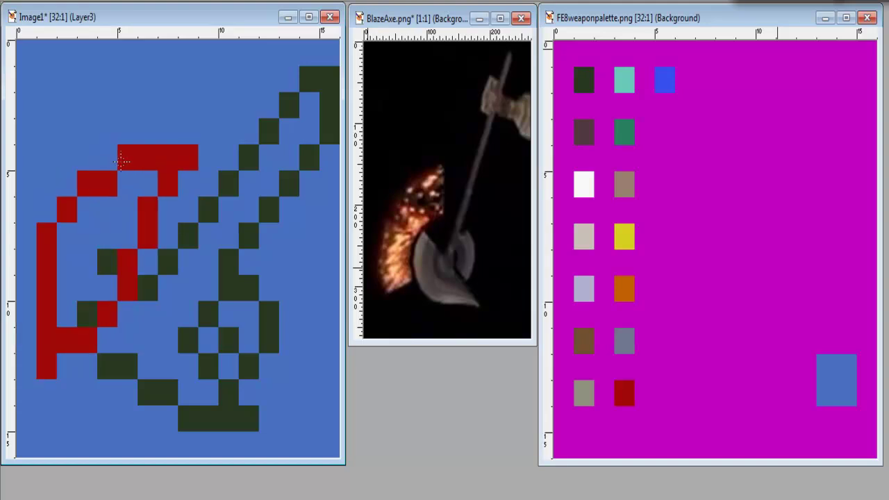
{"action": "left_click_drag", "start_coordinate": [121, 161], "coordinate": [109, 163]}
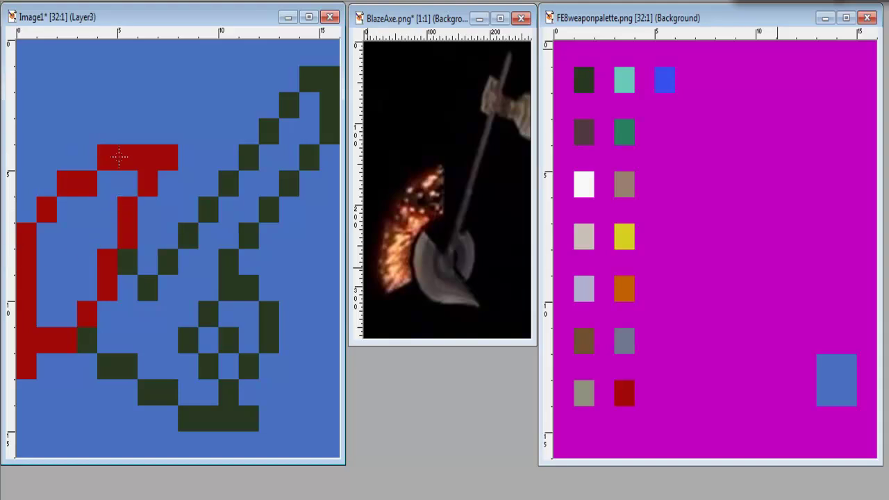
Adjust the flame's inner edge by moving the upper pixel of its two-pixel middle segment one column right in red.
{"action": "left_click", "coordinate": [127, 210]}
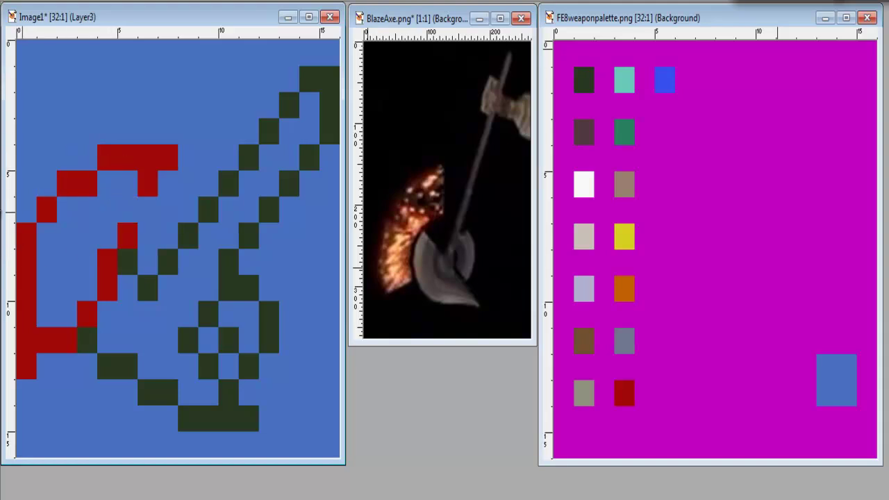
{"action": "left_click", "coordinate": [147, 208]}
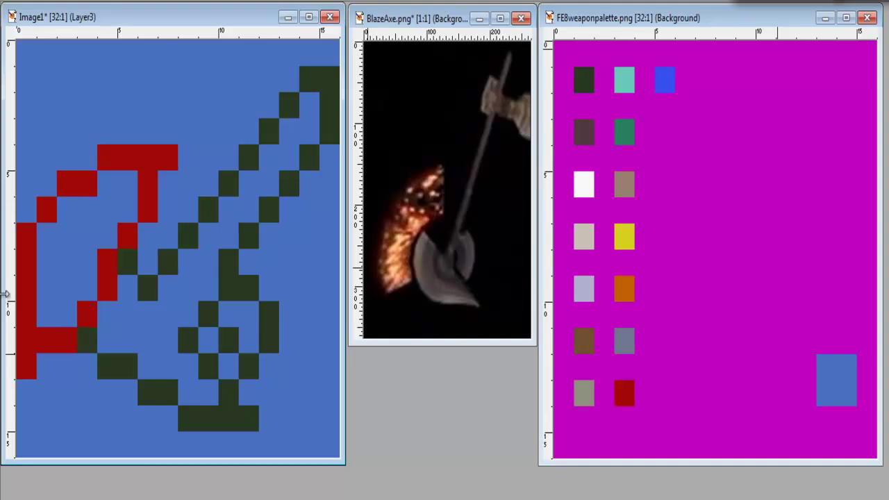
Try erasing one pixel of the flame's lower bar and three pixels of its outer column on Layer3.
{"action": "left_click", "coordinate": [42, 337]}
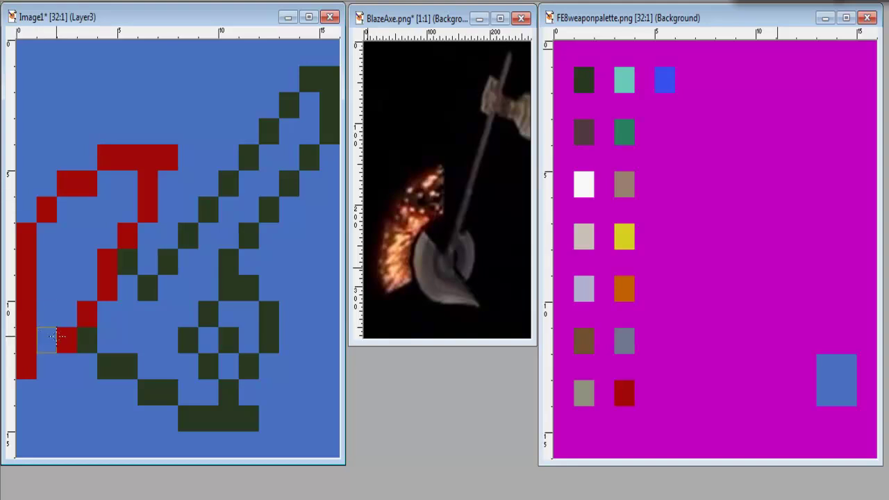
{"action": "left_click", "coordinate": [26, 340]}
{"action": "left_click", "coordinate": [26, 313]}
{"action": "left_click", "coordinate": [26, 288]}
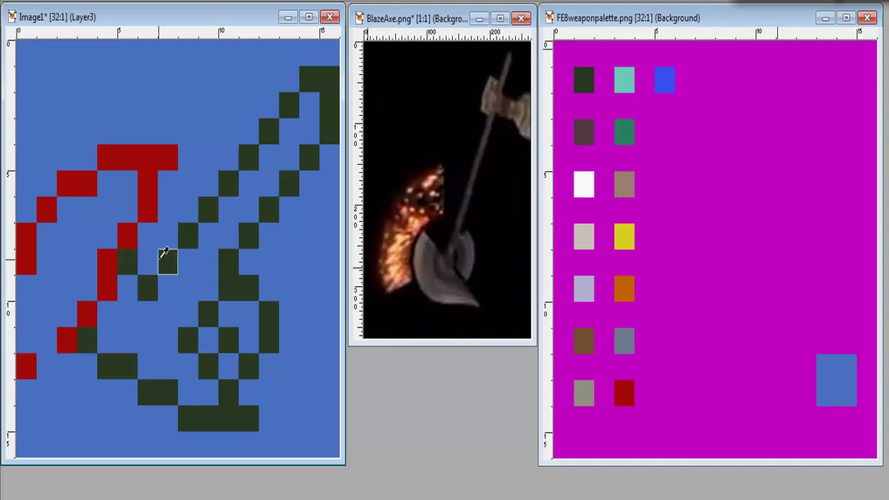
Undo the latest flame erasures, the inner-edge adjustment and the erasing of the dark green blade pixel beside the flame.
{"action": "key", "text": "ctrl+z"}
{"action": "key", "text": "ctrl+z"}
{"action": "key", "text": "ctrl+z"}
{"action": "key", "text": "ctrl+z"}
{"action": "key", "text": "ctrl+z"}
{"action": "key", "text": "ctrl+z"}
{"action": "key", "text": "ctrl+z"}
{"action": "key", "text": "ctrl+z"}
{"action": "key", "text": "ctrl+alt+z"}
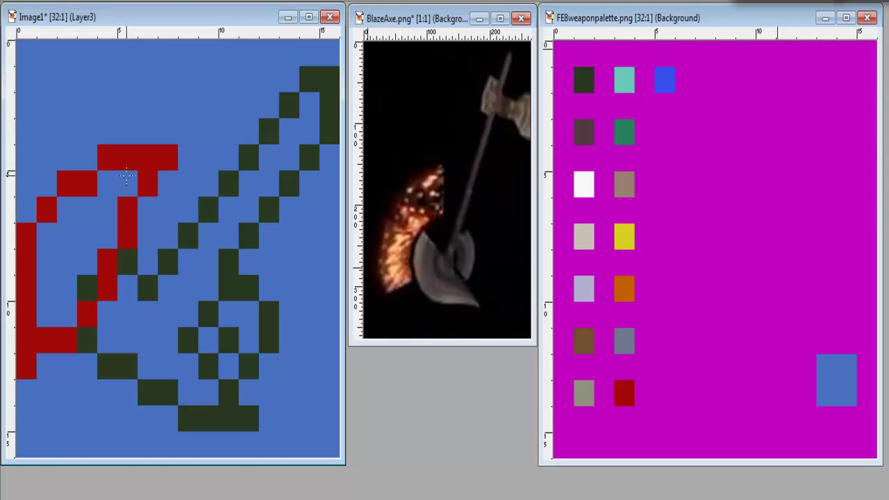
Try the flame one pixel further right over the blade and return it to its place.
{"action": "key", "text": "Right"}
{"action": "key", "text": "Left"}
{"action": "key", "text": "Right"}
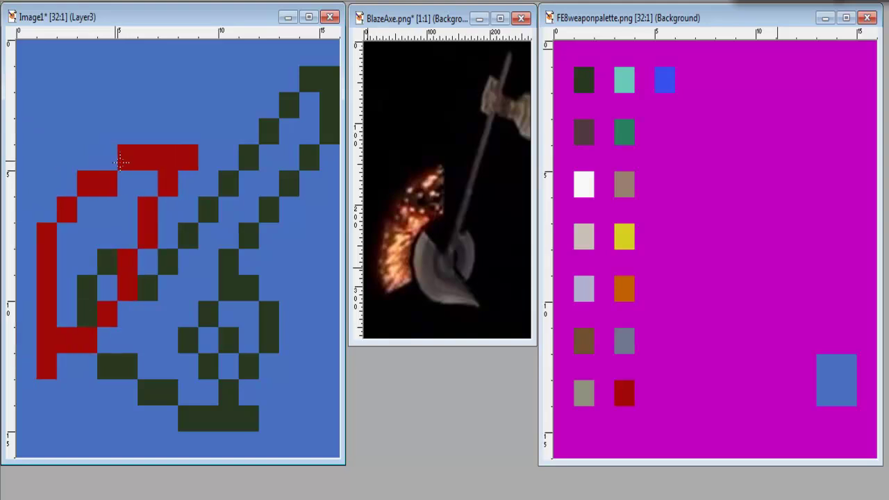
{"action": "key", "text": "Left"}
{"action": "key", "text": "Right"}
{"action": "key", "text": "Left"}
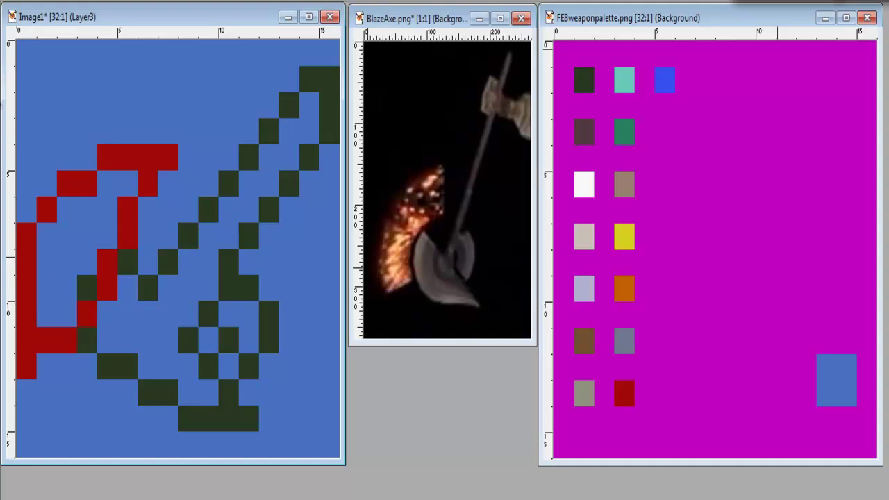
Try erasing the dark green blade pixels beside the flame's inner edge, the flame's lower bar and the lower three pixels of its outer column.
{"action": "left_click", "coordinate": [121, 269]}
{"action": "mouse_move", "coordinate": [122, 269]}
{"action": "left_mouse_down"}
{"action": "mouse_move", "coordinate": [88, 286]}
{"action": "mouse_move", "coordinate": [121, 270]}
{"action": "mouse_move", "coordinate": [85, 340]}
{"action": "left_mouse_up"}
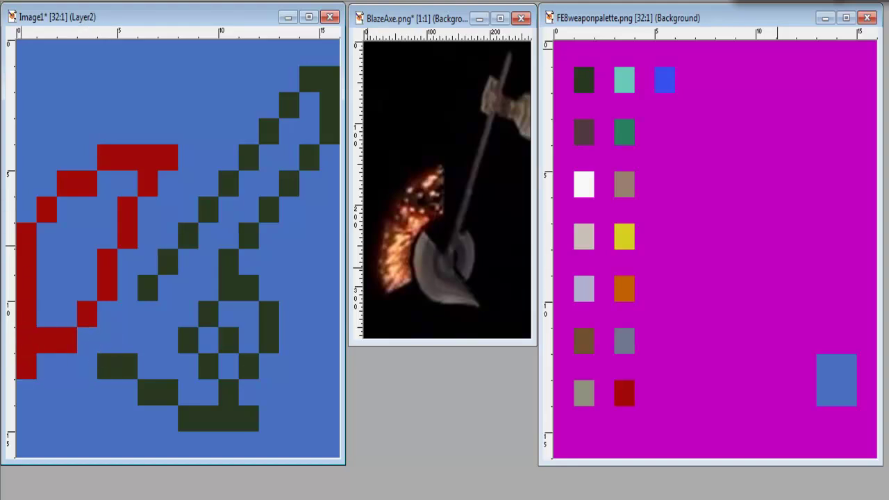
{"action": "left_click", "coordinate": [26, 338]}
{"action": "left_click", "coordinate": [27, 338]}
{"action": "left_click", "coordinate": [51, 338]}
{"action": "left_click", "coordinate": [64, 340]}
{"action": "left_click", "coordinate": [27, 366]}
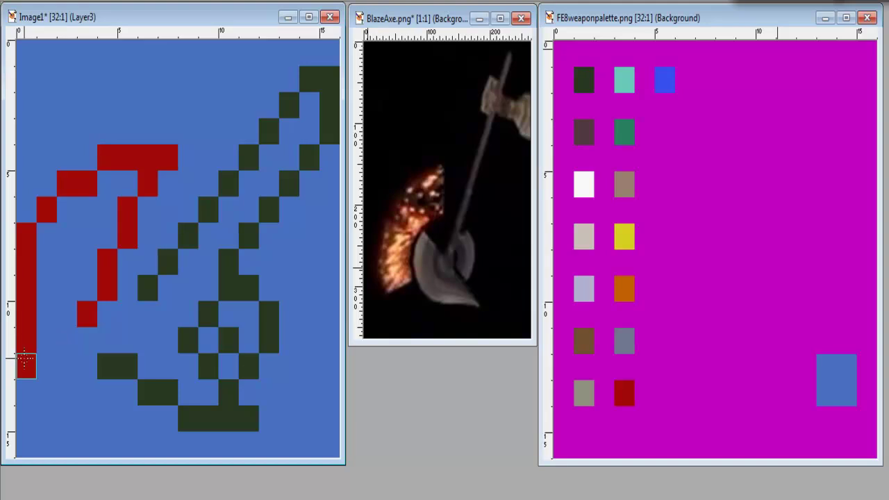
{"action": "left_click", "coordinate": [26, 340]}
{"action": "left_click", "coordinate": [22, 321]}
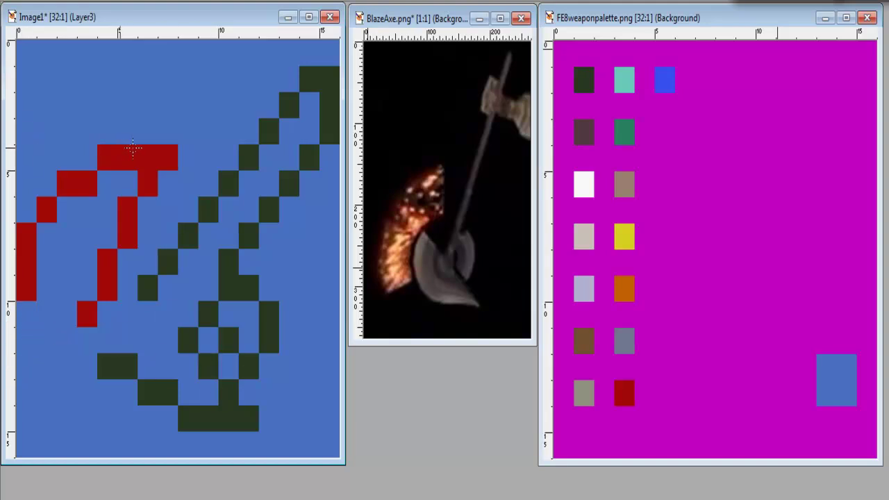
Try moving the trimmed flame one pixel right and erasing the two dark green blade pixels beside its inner edge.
{"action": "left_click_drag", "start_coordinate": [131, 148], "coordinate": [143, 147]}
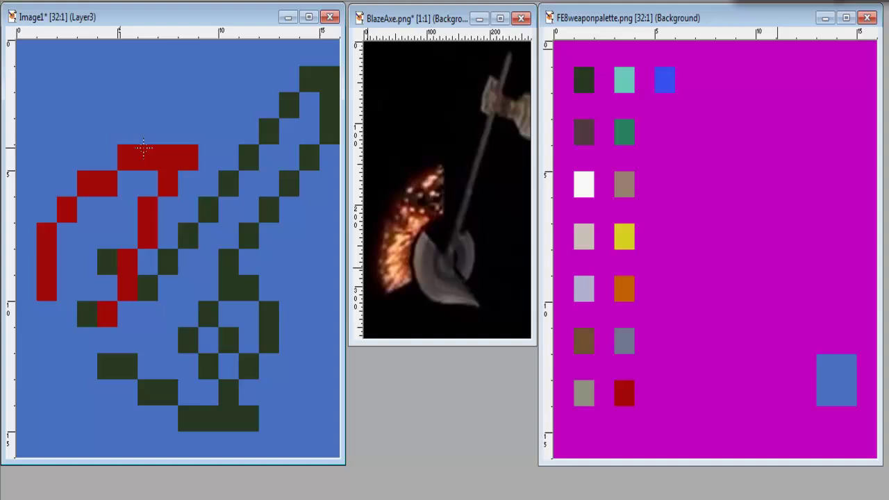
{"action": "left_click", "coordinate": [108, 261]}
{"action": "left_click", "coordinate": [87, 313]}
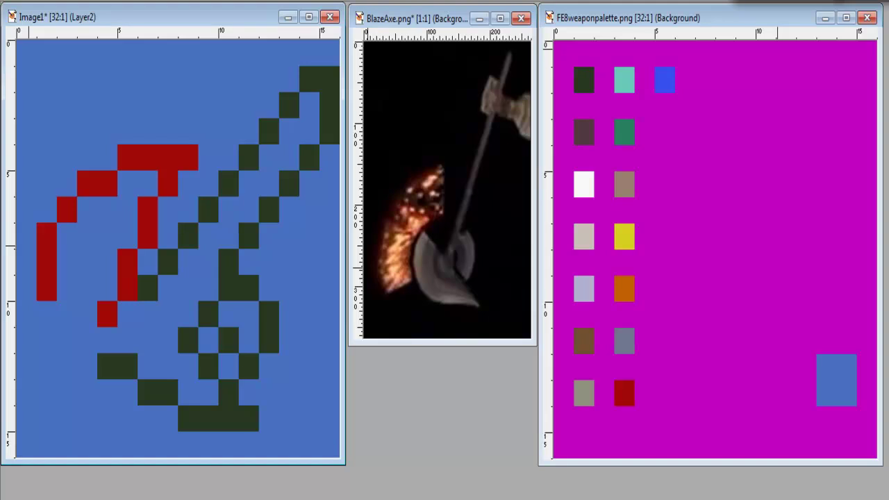
Undo the flame's shift, the trimming of its lower part and the erasing of the blade pixels beside it.
{"action": "left_click", "coordinate": [86, 314]}
{"action": "left_click", "coordinate": [108, 262]}
{"action": "left_click_drag", "start_coordinate": [26, 306], "coordinate": [26, 368]}
{"action": "left_click_drag", "start_coordinate": [46, 340], "coordinate": [67, 340]}
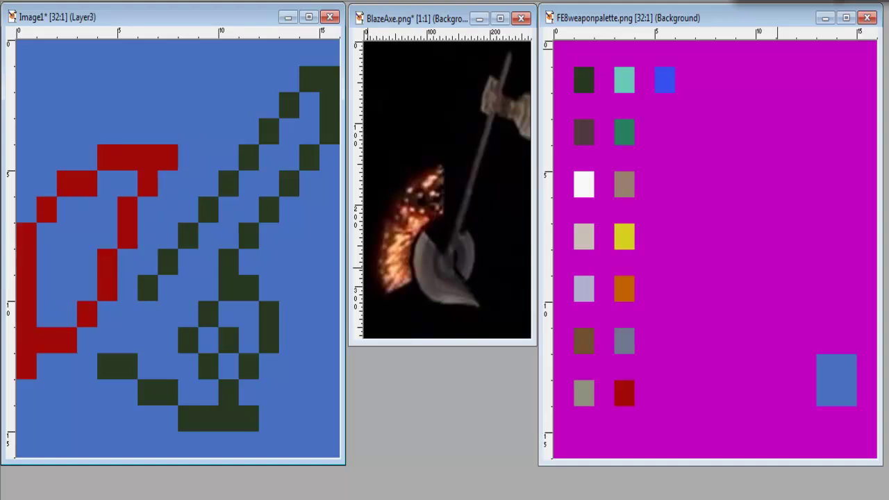
Compare Layer3 and Layer2, then try the flame on Layer3 one pixel right and move it back.
{"action": "mouse_move", "coordinate": [722, 4]}
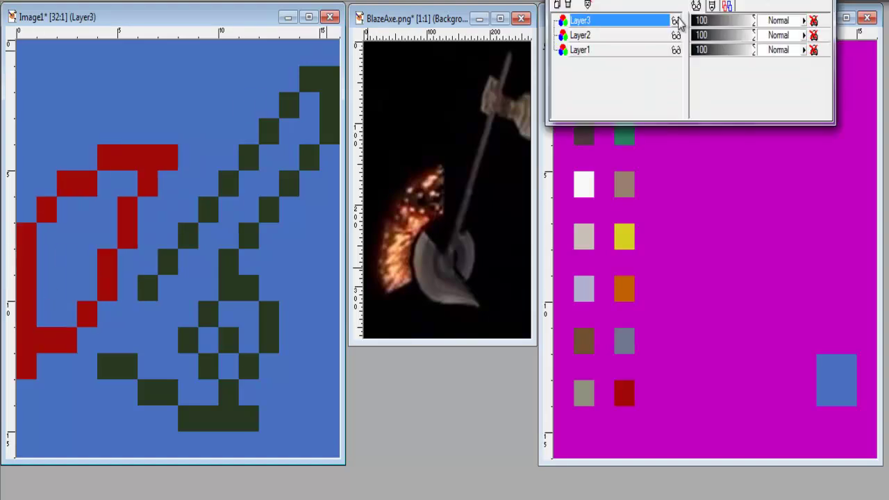
{"action": "left_click", "coordinate": [676, 20]}
{"action": "left_click", "coordinate": [676, 21]}
{"action": "left_click", "coordinate": [668, 33]}
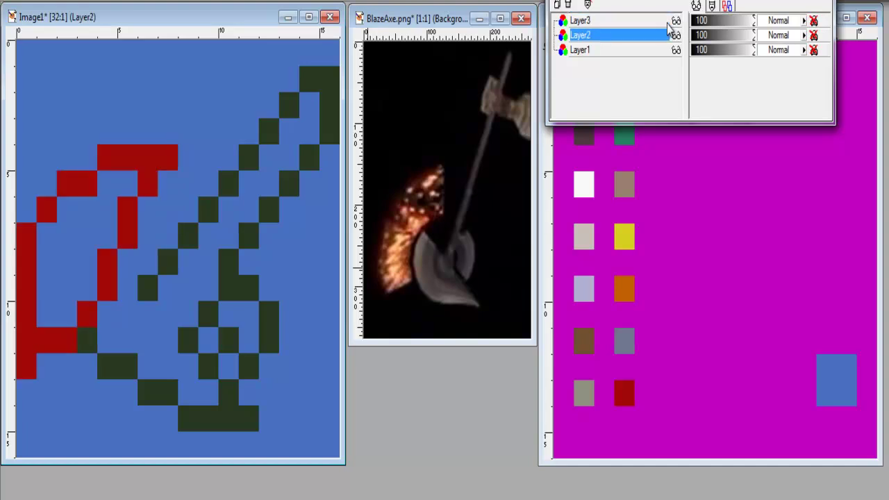
{"action": "left_click", "coordinate": [667, 24]}
{"action": "key", "text": "Right"}
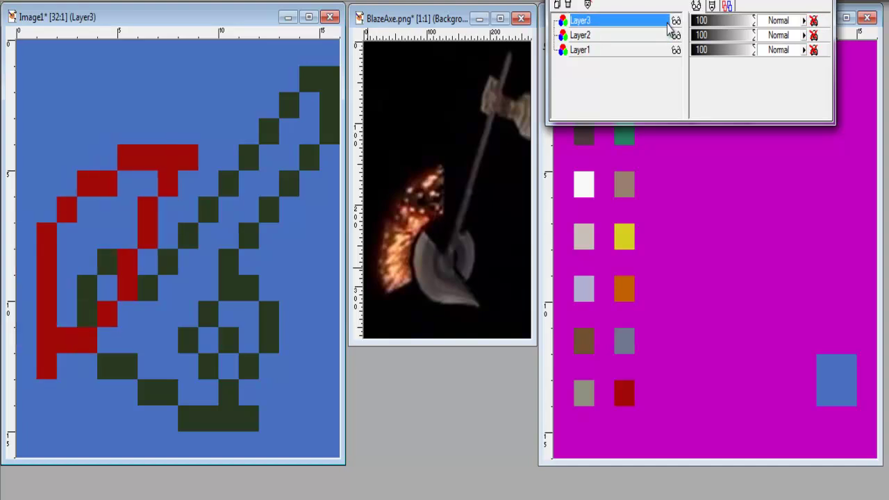
{"action": "key", "text": "Left"}
Move the flame on Layer3 four pixels up, clear of the axe blade.
{"action": "key", "text": "Up"}
{"action": "key", "text": "Up"}
{"action": "key", "text": "Up"}
{"action": "key", "text": "Up"}
{"action": "key", "text": "Up"}
{"action": "key", "text": "Page_Down"}
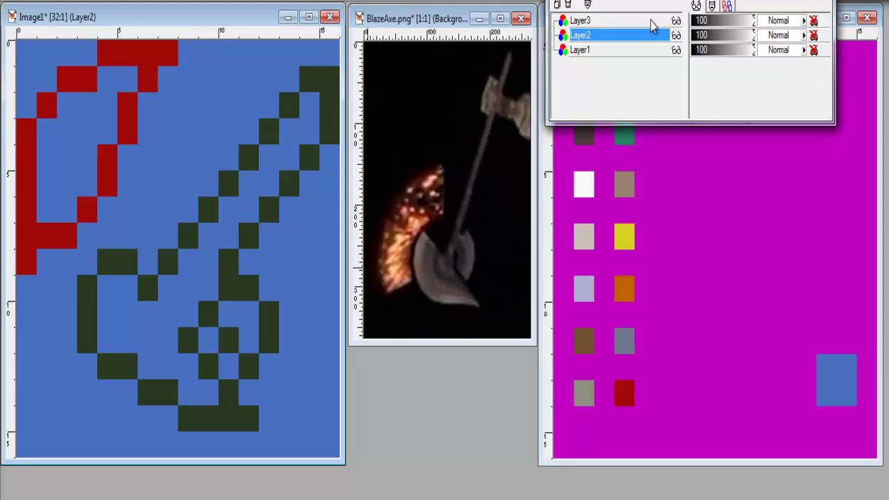
Clear the entire flame outline from Layer3.
{"action": "left_click", "coordinate": [635, 21]}
{"action": "right_click", "coordinate": [625, 21]}
{"action": "left_click", "coordinate": [145, 26]}
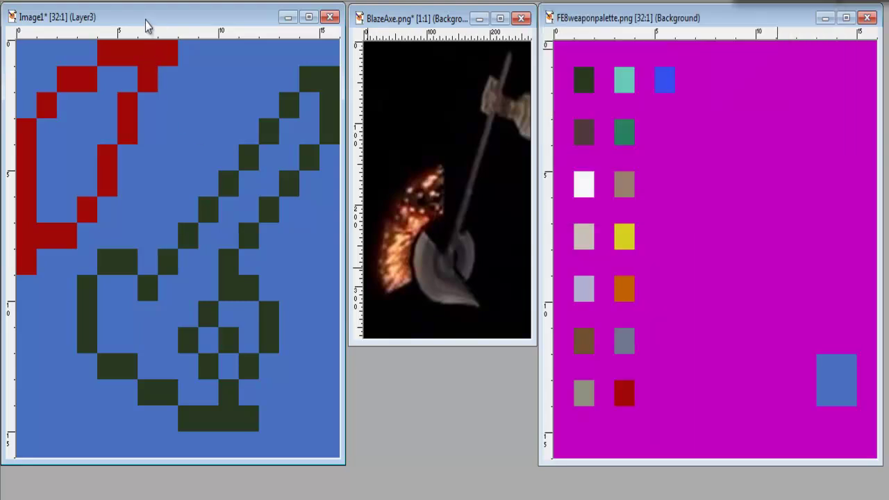
{"action": "key", "text": "Delete"}
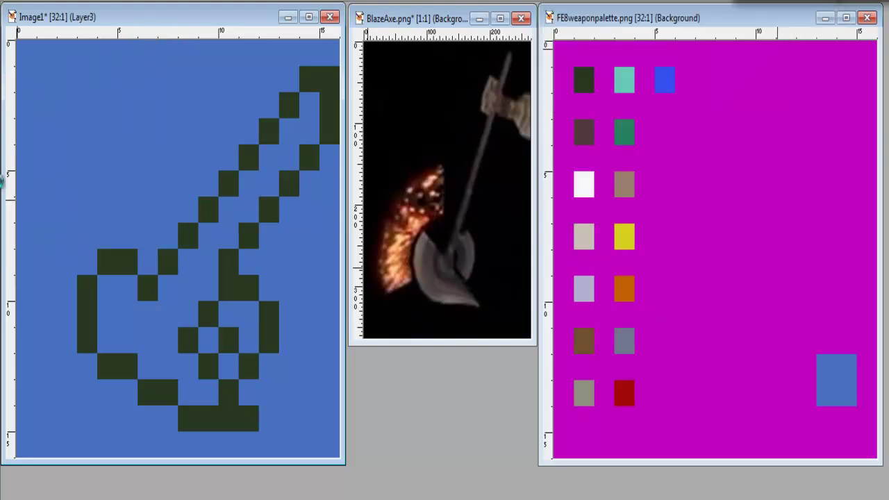
Pick the palette's dark red and paint two diagonal pixels over the blade's upper-left corner on Layer3.
{"action": "left_click", "coordinate": [623, 393]}
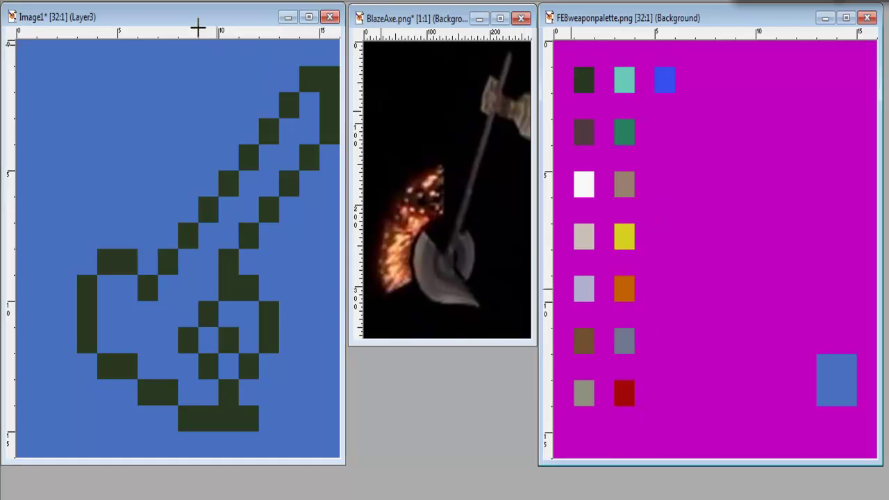
{"action": "scroll", "coordinate": [228, 257], "scroll_direction": "down", "scroll_amount": 5}
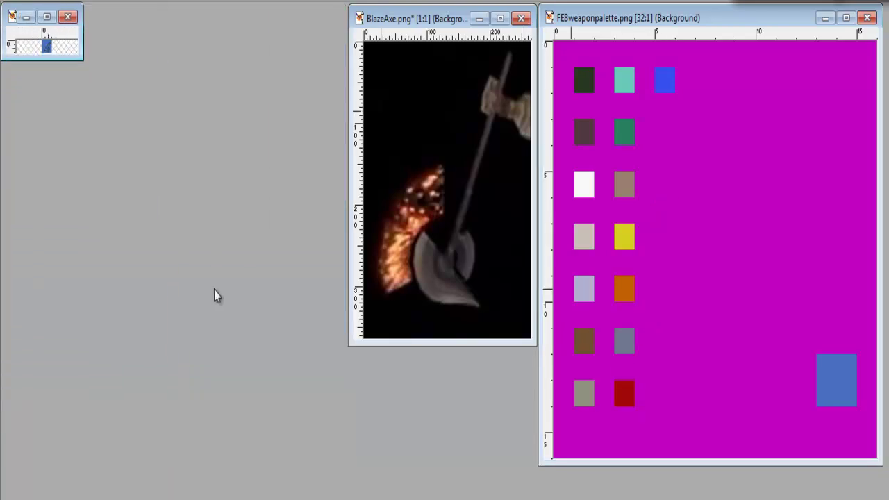
{"action": "scroll", "coordinate": [214, 290], "scroll_direction": "up", "scroll_amount": 5}
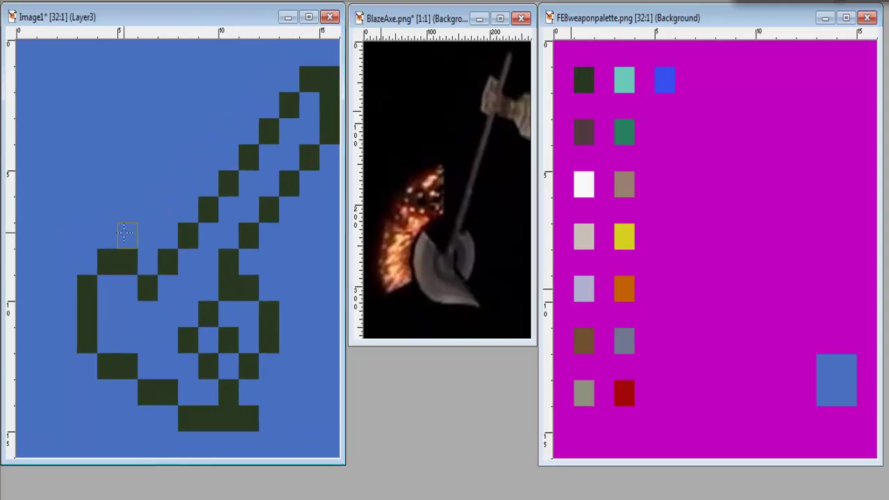
{"action": "left_click", "coordinate": [107, 260]}
{"action": "left_click", "coordinate": [87, 287]}
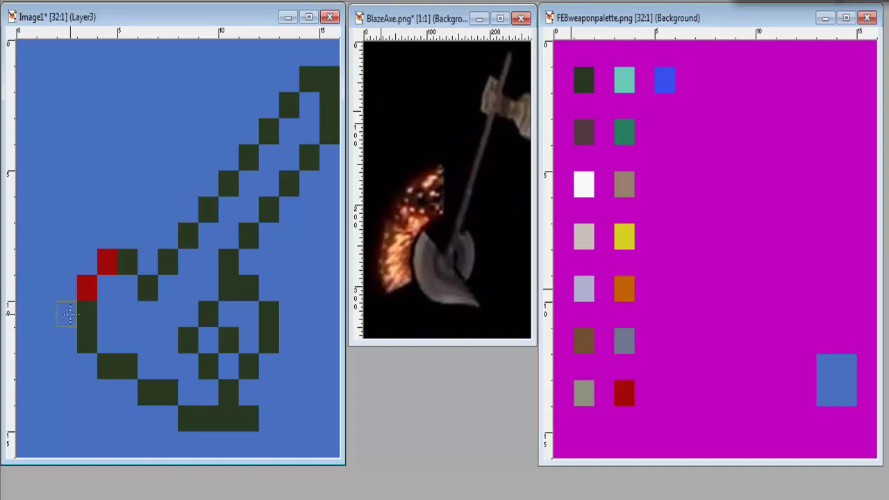
Paint a two-pixel red bar left of the blade's lower corner and a four-pixel red column along the canvas's left edge.
{"action": "left_click", "coordinate": [62, 369]}
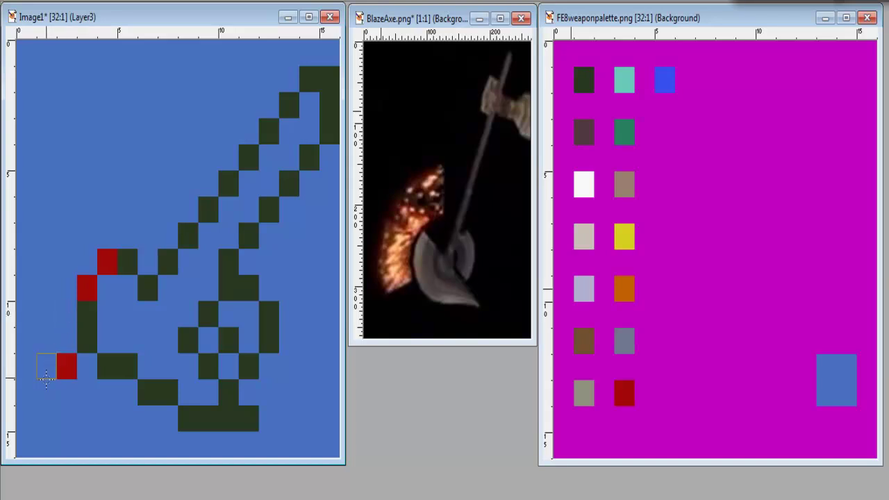
{"action": "left_click", "coordinate": [46, 367]}
{"action": "left_click_drag", "start_coordinate": [26, 396], "coordinate": [25, 311]}
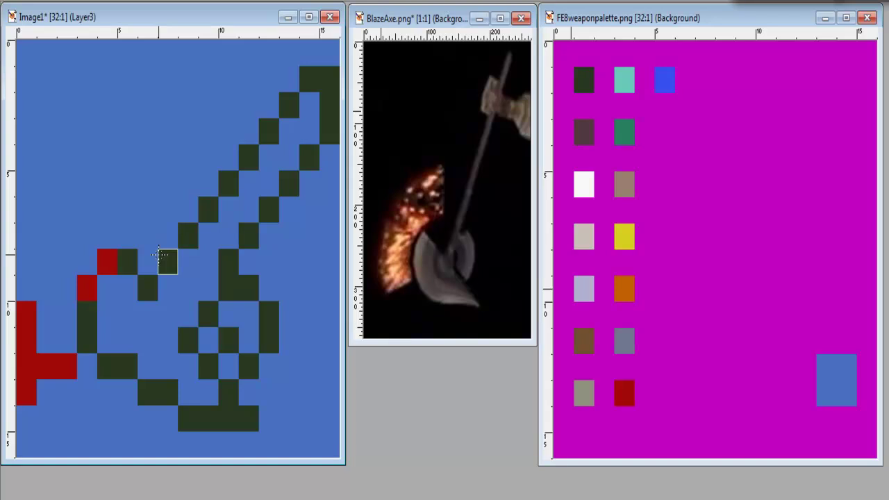
Paint the blade's two remaining dark green left-edge pixels red on Layer3.
{"action": "left_click", "coordinate": [86, 314]}
{"action": "left_click", "coordinate": [66, 340]}
{"action": "left_click", "coordinate": [86, 340]}
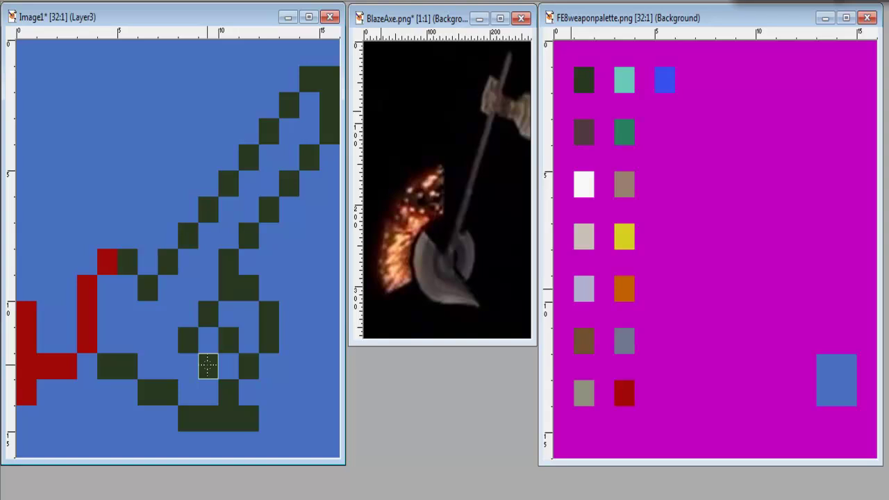
{"action": "key", "text": "ctrl+z"}
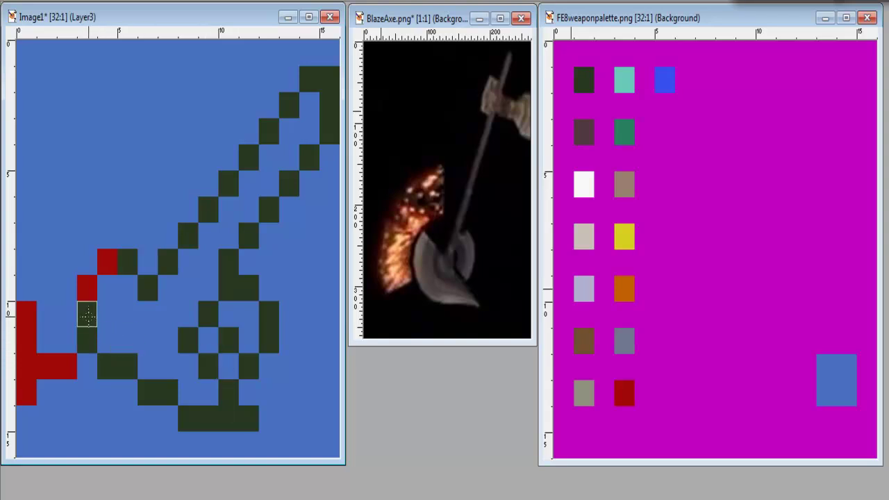
{"action": "left_click", "coordinate": [87, 340]}
{"action": "left_click", "coordinate": [86, 317]}
Try adding two red pixels along the inside of the blade's upper-left corner and undo both.
{"action": "left_click", "coordinate": [107, 287]}
{"action": "left_click", "coordinate": [127, 261]}
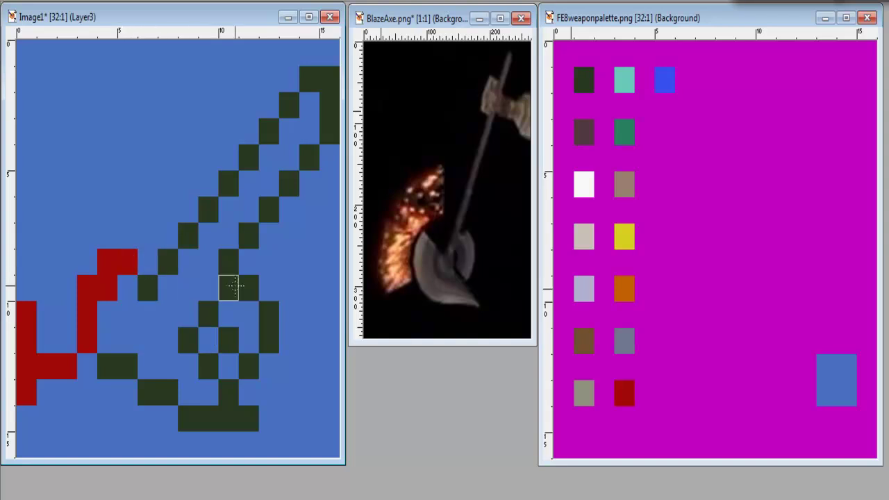
{"action": "key", "text": "ctrl+z"}
{"action": "key", "text": "ctrl+z"}
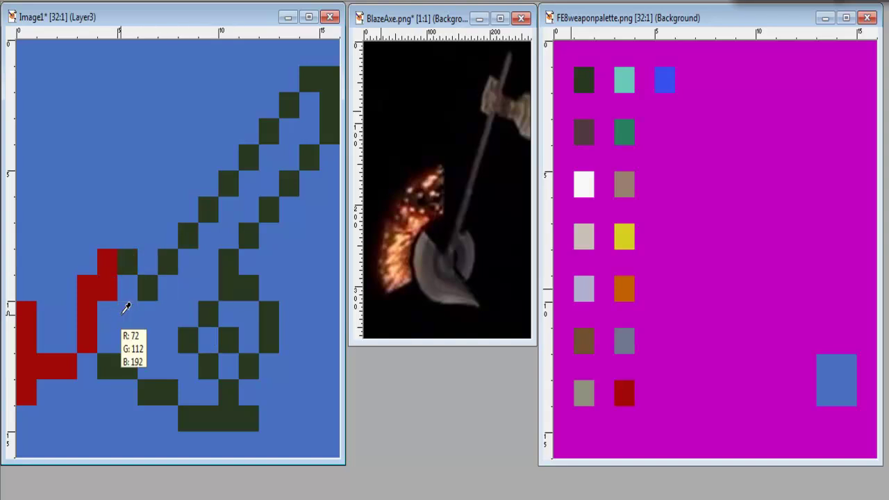
Extend the flame's outer column two pixels up and continue it in red with a two-pixel segment and one diagonal pixel.
{"action": "left_click", "coordinate": [31, 285]}
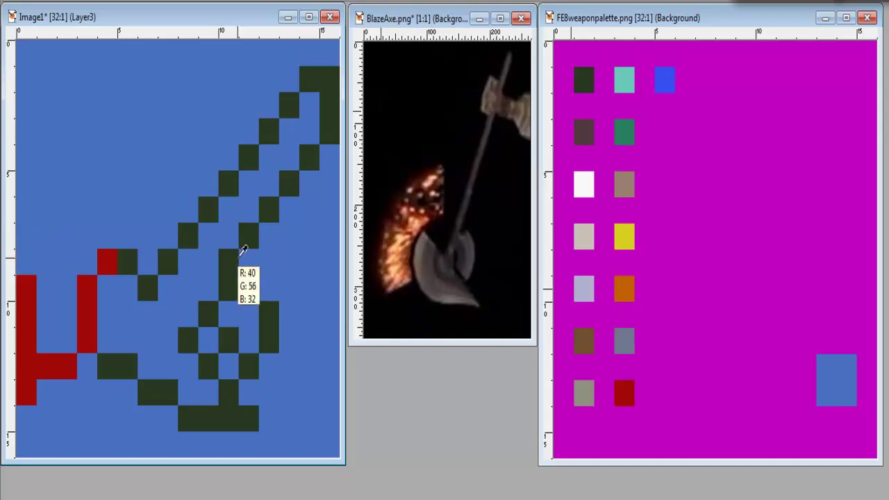
{"action": "left_click", "coordinate": [26, 262]}
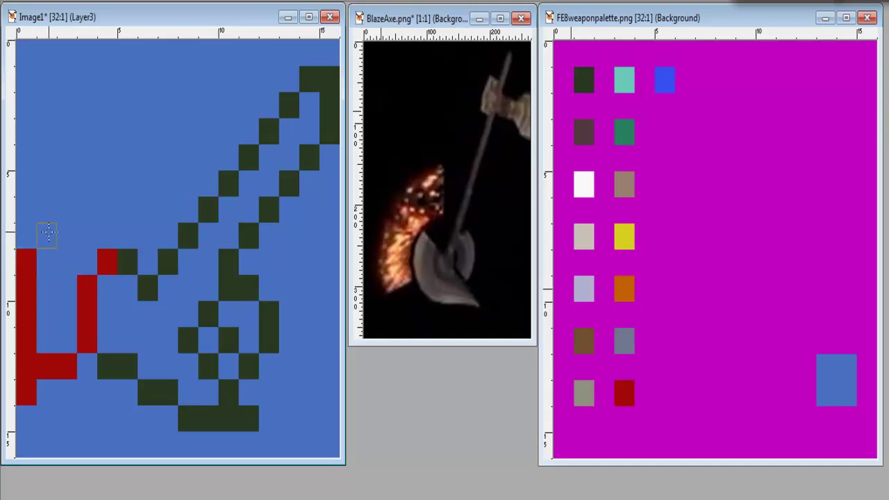
{"action": "left_click", "coordinate": [47, 235]}
{"action": "left_click", "coordinate": [46, 208]}
{"action": "left_click", "coordinate": [67, 183]}
Paint a five-pixel horizontal red top edge for the flame, continuing diagonally from its outer curve.
{"action": "left_click", "coordinate": [107, 157]}
{"action": "left_click", "coordinate": [90, 157]}
{"action": "left_click", "coordinate": [127, 157]}
{"action": "left_click", "coordinate": [147, 157]}
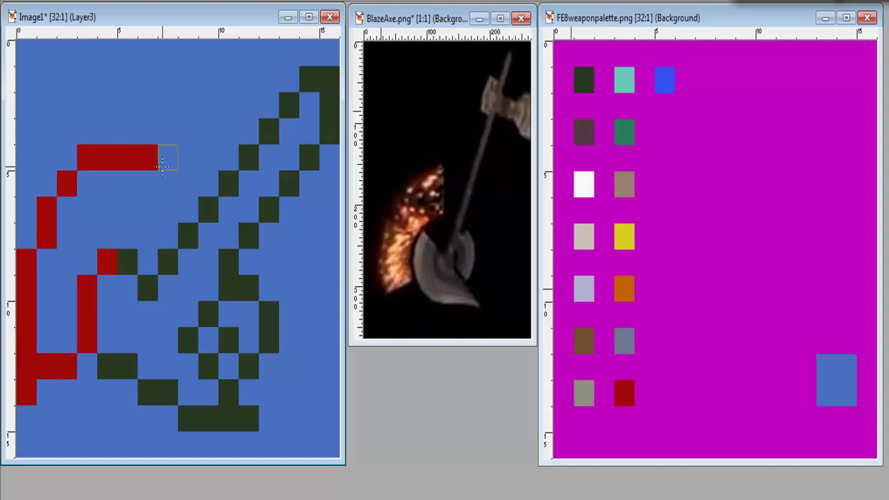
{"action": "left_click", "coordinate": [168, 158]}
Paint two red pixels down from the top edge's second-last pixel, try a diagonal pixel toward the blade and undo it.
{"action": "left_click", "coordinate": [147, 184]}
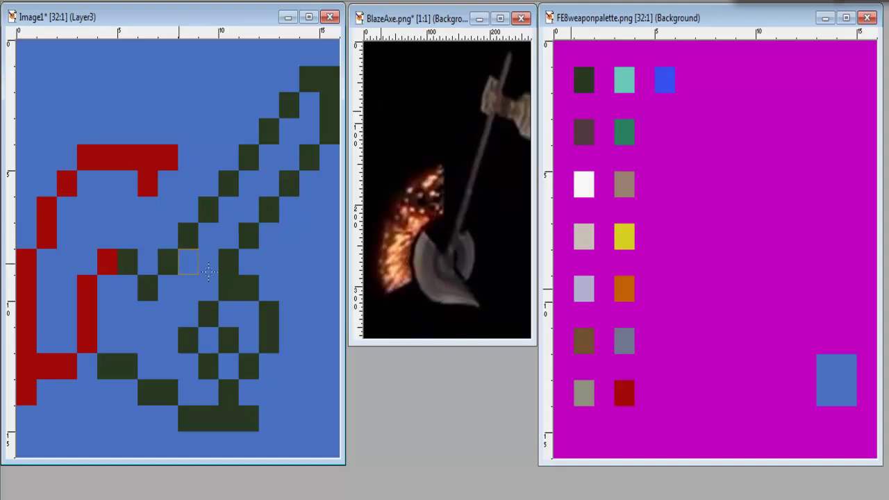
{"action": "left_click", "coordinate": [147, 208]}
{"action": "left_click", "coordinate": [127, 236]}
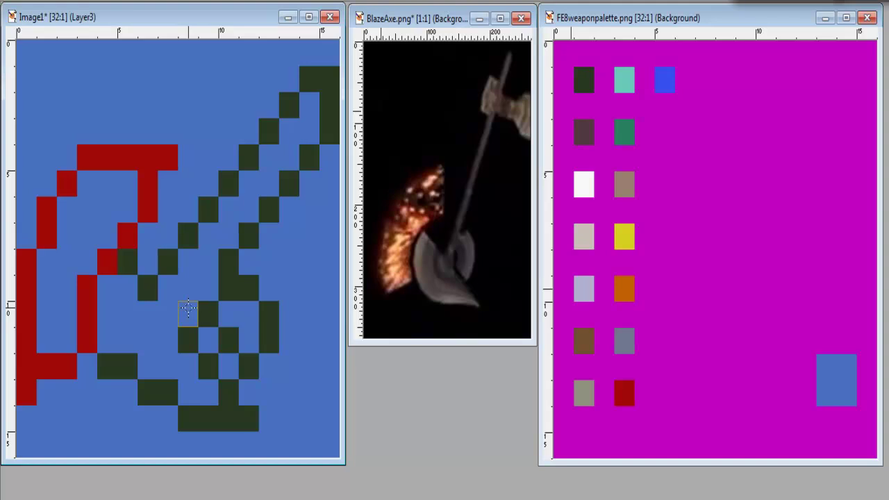
{"action": "key", "text": "ctrl+z"}
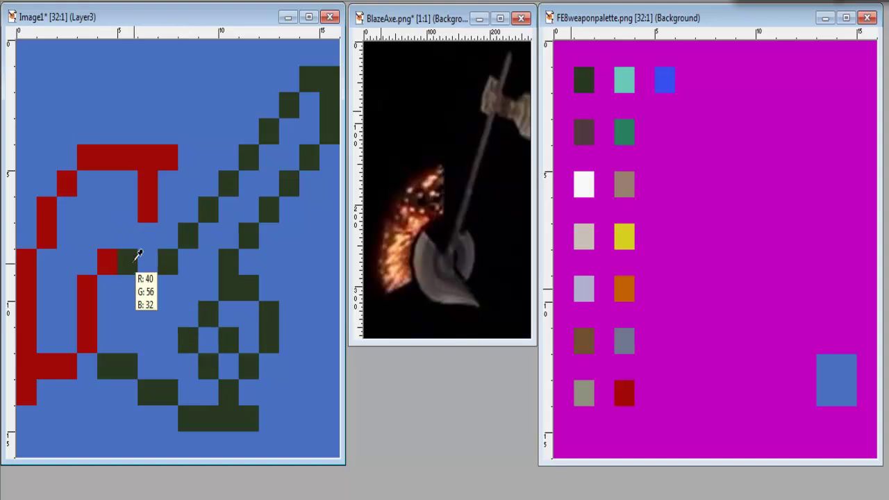